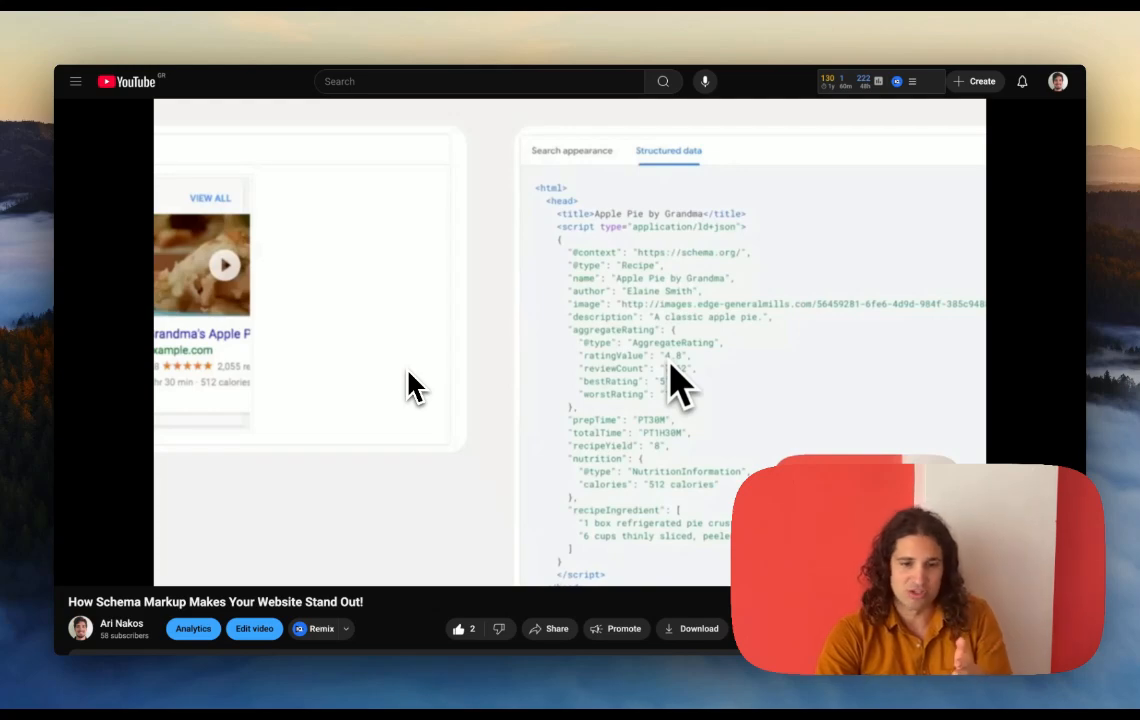
{"action": "left_click", "coordinate": [75, 570]}
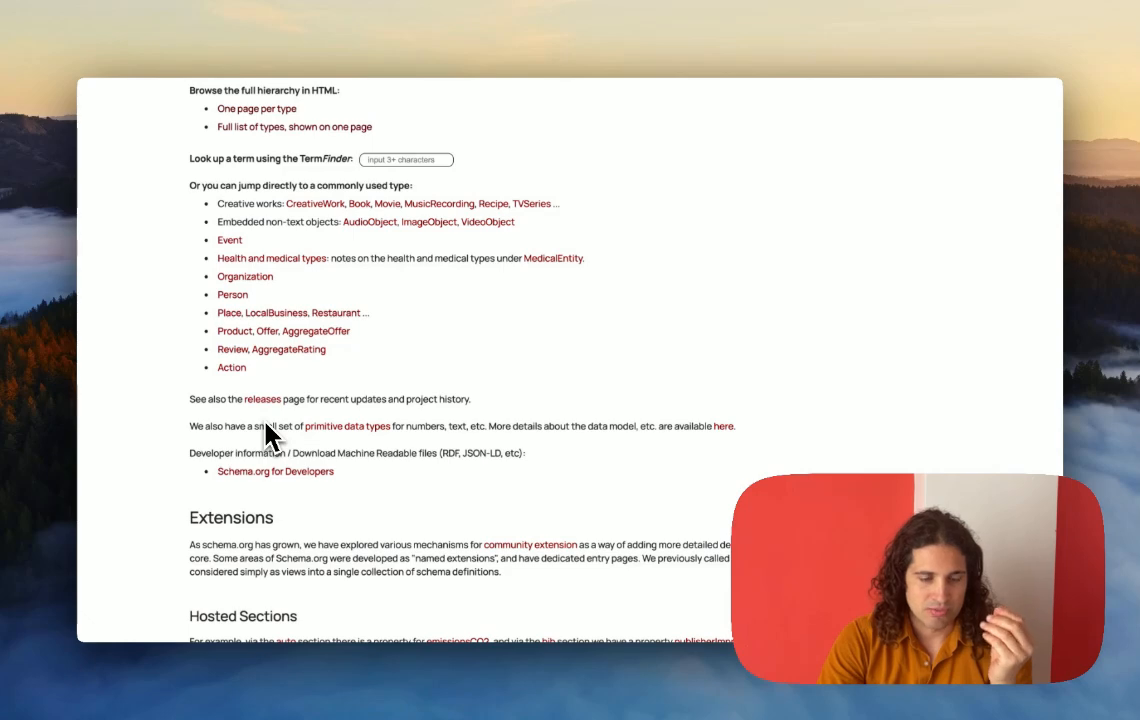
{"action": "scroll", "coordinate": [268, 437], "scroll_direction": "up", "scroll_amount": 1}
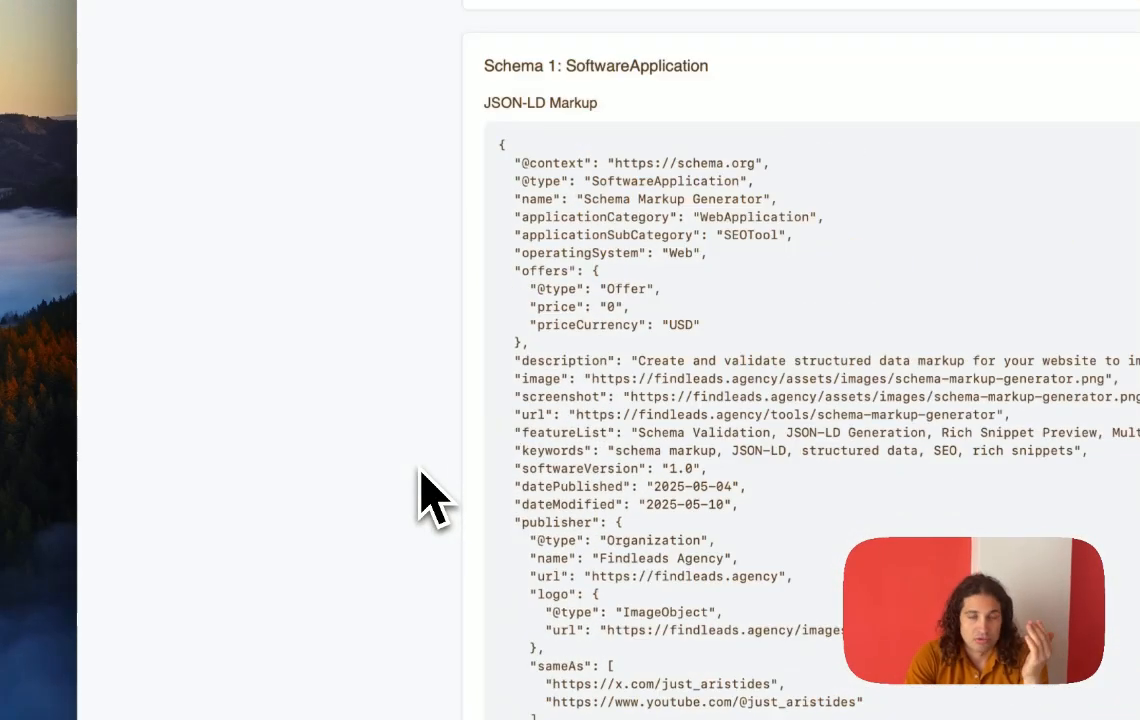
Examine the SoftwareApplication JSON-LD markup, including its publisher, creator, embedded video and FAQ entries.
{"action": "scroll", "coordinate": [420, 495], "scroll_direction": "down", "scroll_amount": 3}
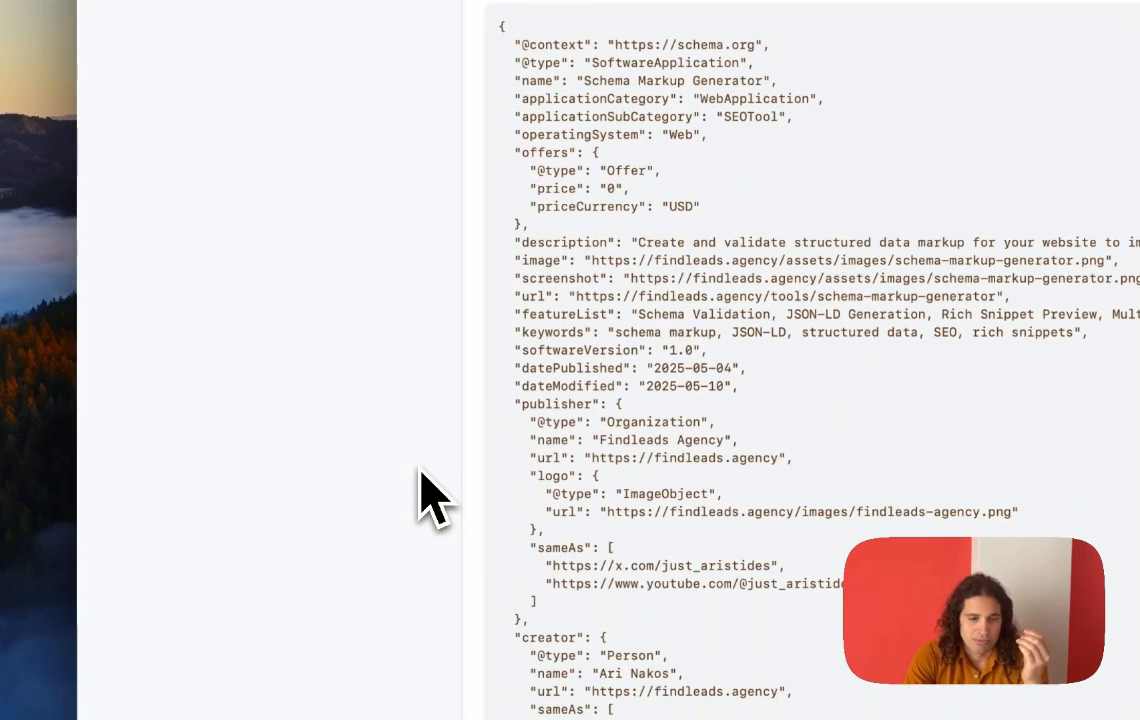
{"action": "scroll", "coordinate": [420, 495], "scroll_direction": "down", "scroll_amount": 1}
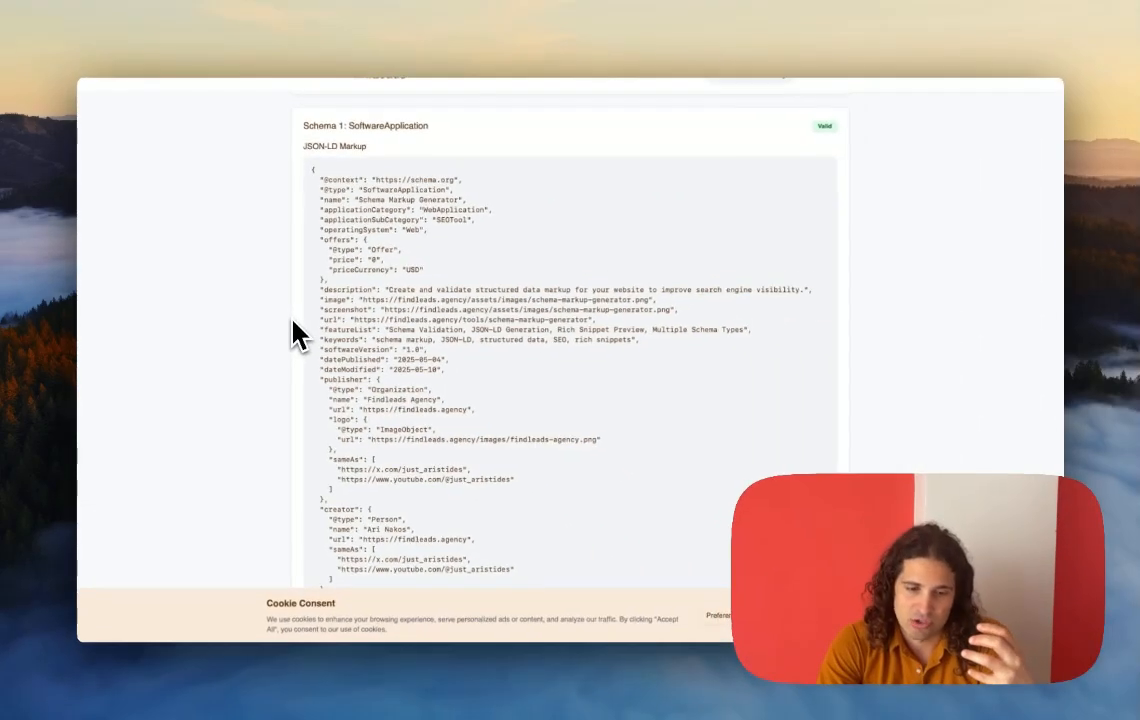
{"action": "scroll", "coordinate": [463, 267], "scroll_direction": "down", "scroll_amount": 1}
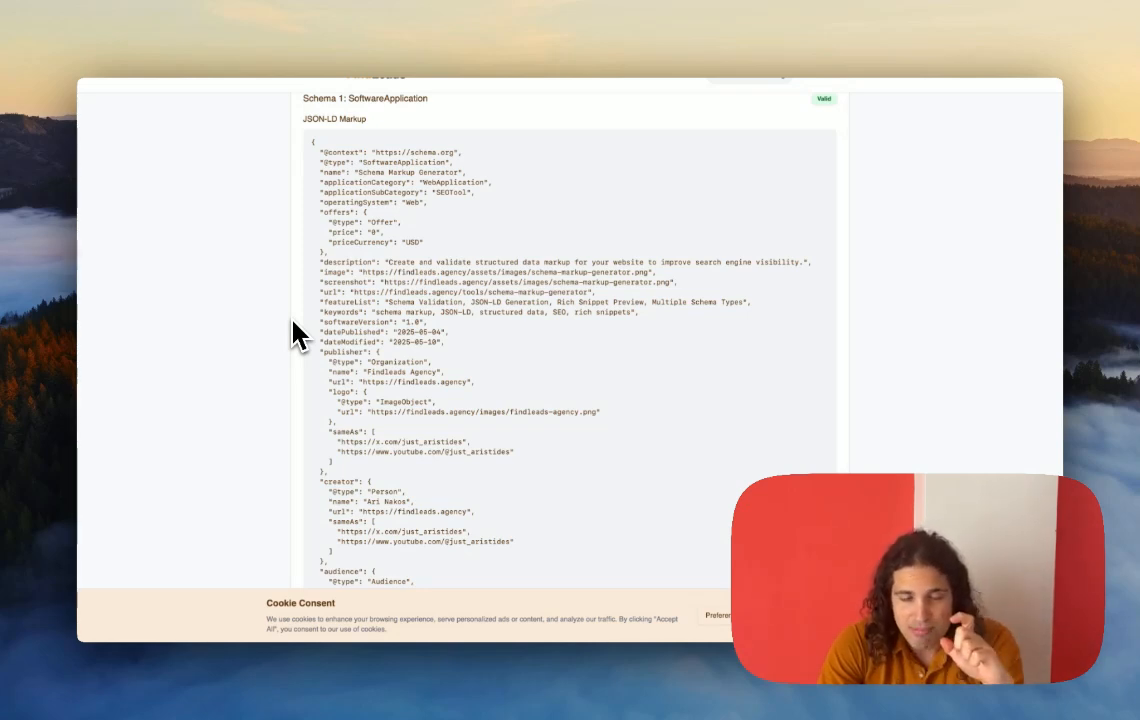
{"action": "scroll", "coordinate": [293, 325], "scroll_direction": "down", "scroll_amount": 1}
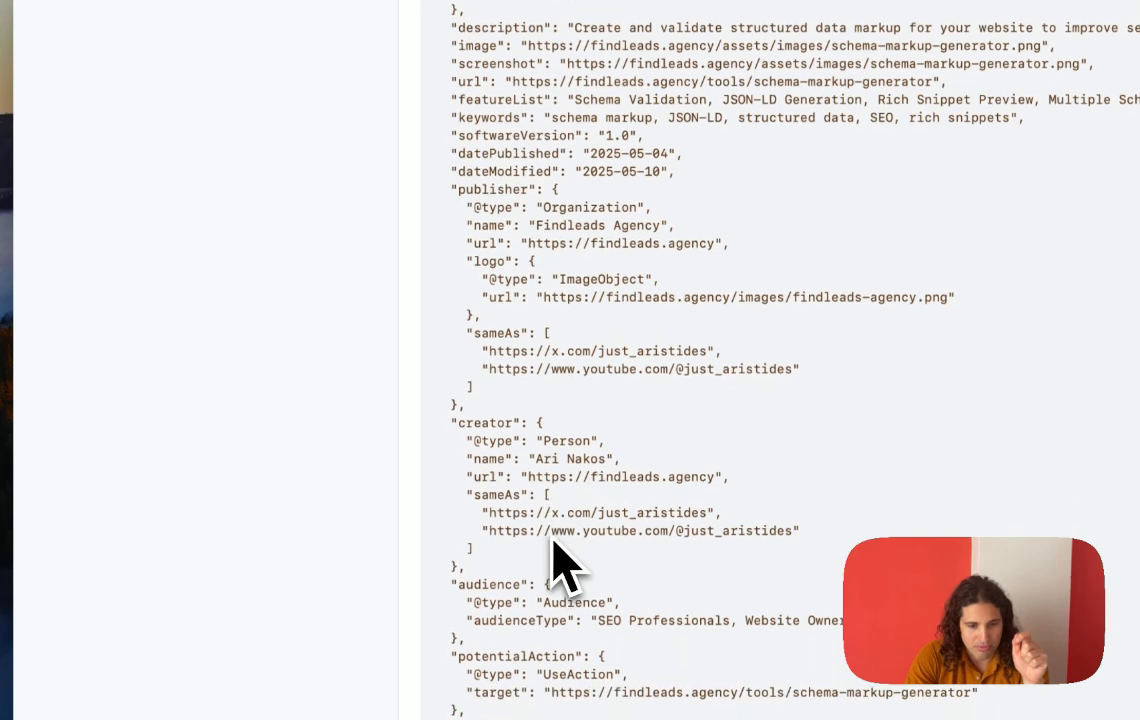
{"action": "scroll", "coordinate": [555, 550], "scroll_direction": "down", "scroll_amount": 5}
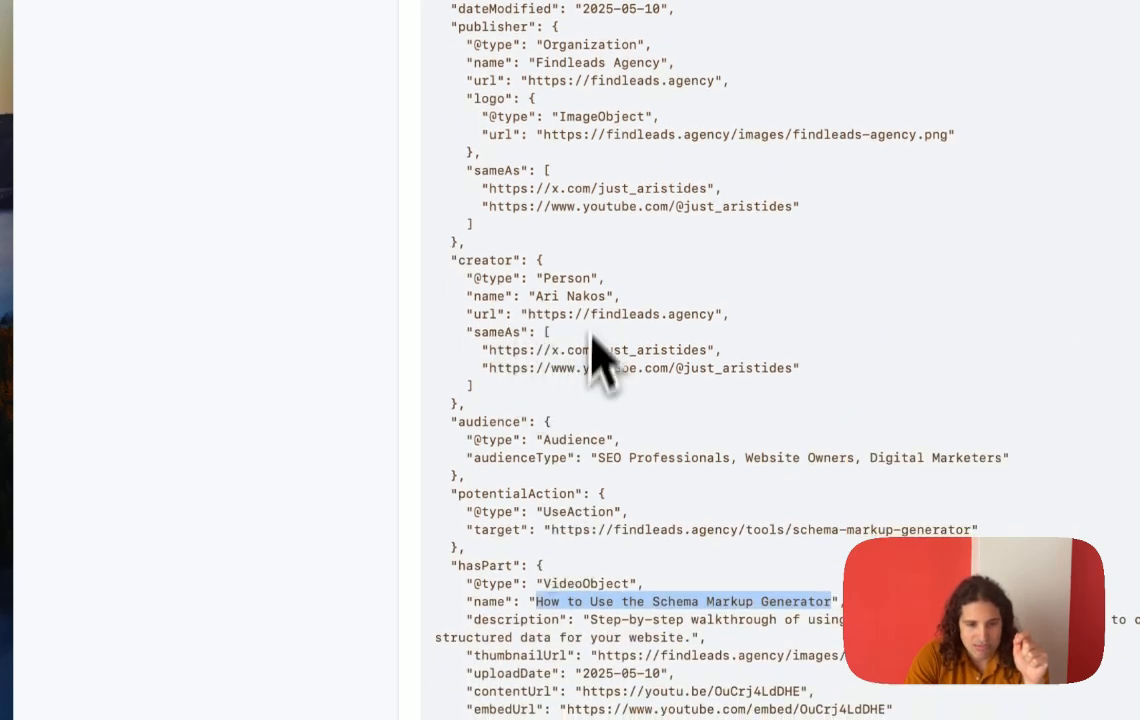
{"action": "scroll", "coordinate": [552, 346], "scroll_direction": "down", "scroll_amount": 8}
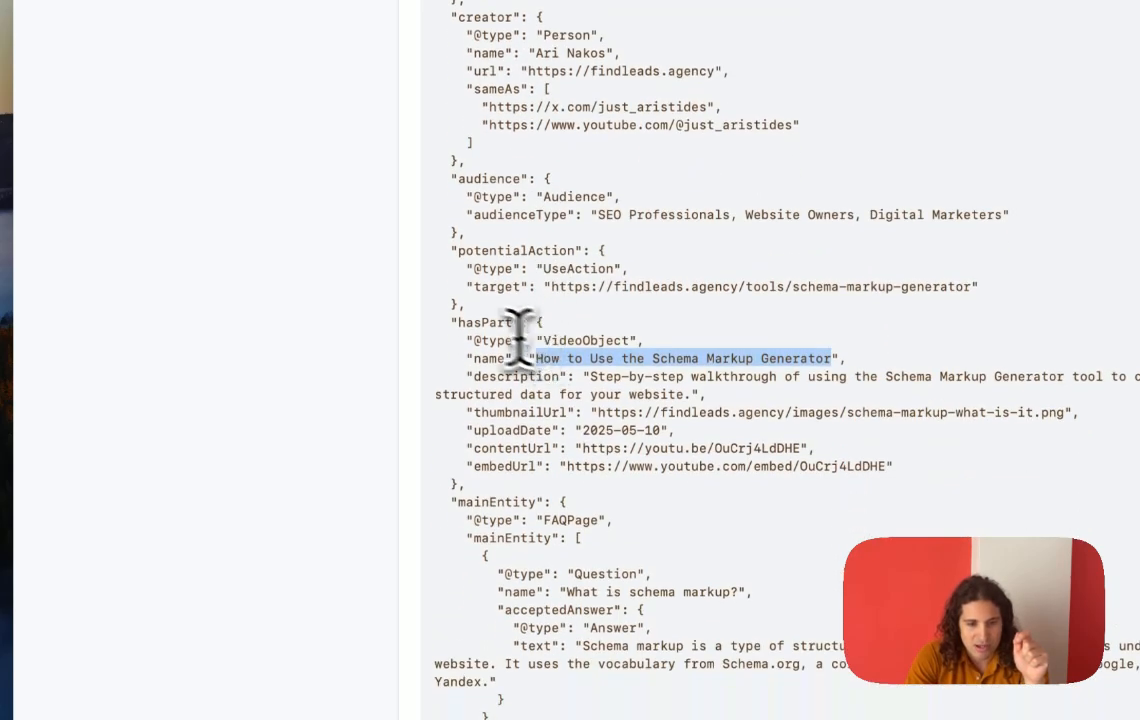
{"action": "left_click", "coordinate": [460, 326]}
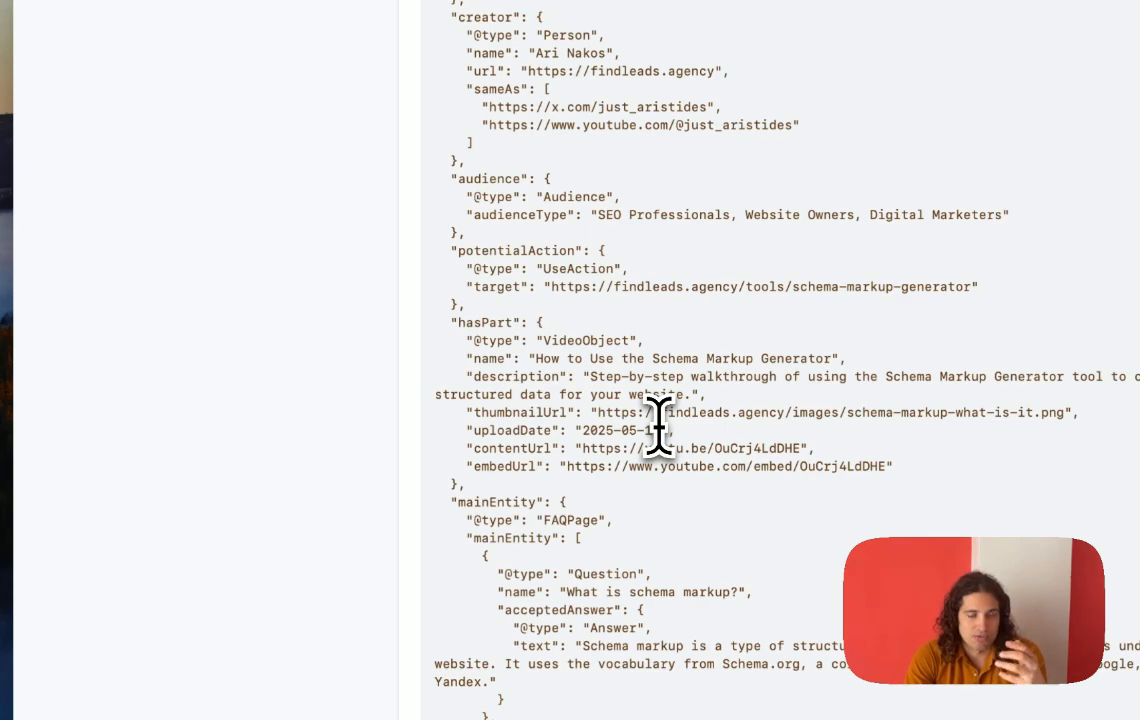
{"action": "scroll", "coordinate": [659, 427], "scroll_direction": "down", "scroll_amount": 1}
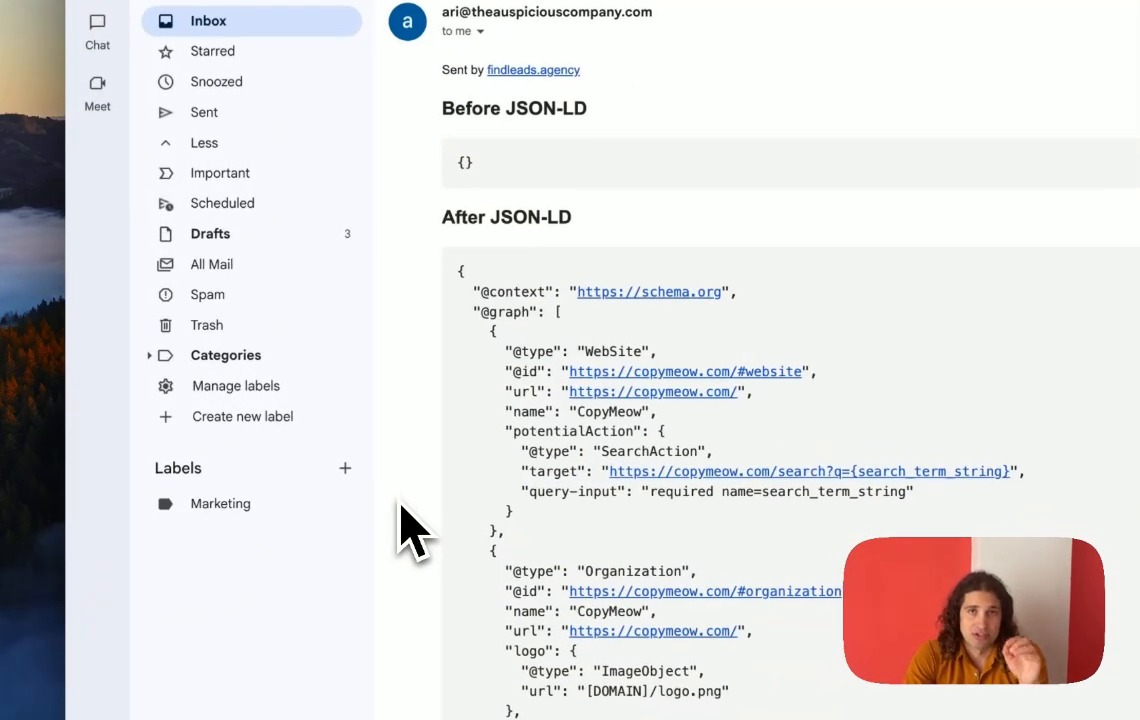
In the Gmail report, compare the before and after JSON-LD, covering the WebSite and Organization entries.
{"action": "scroll", "coordinate": [405, 530], "scroll_direction": "down", "scroll_amount": 2}
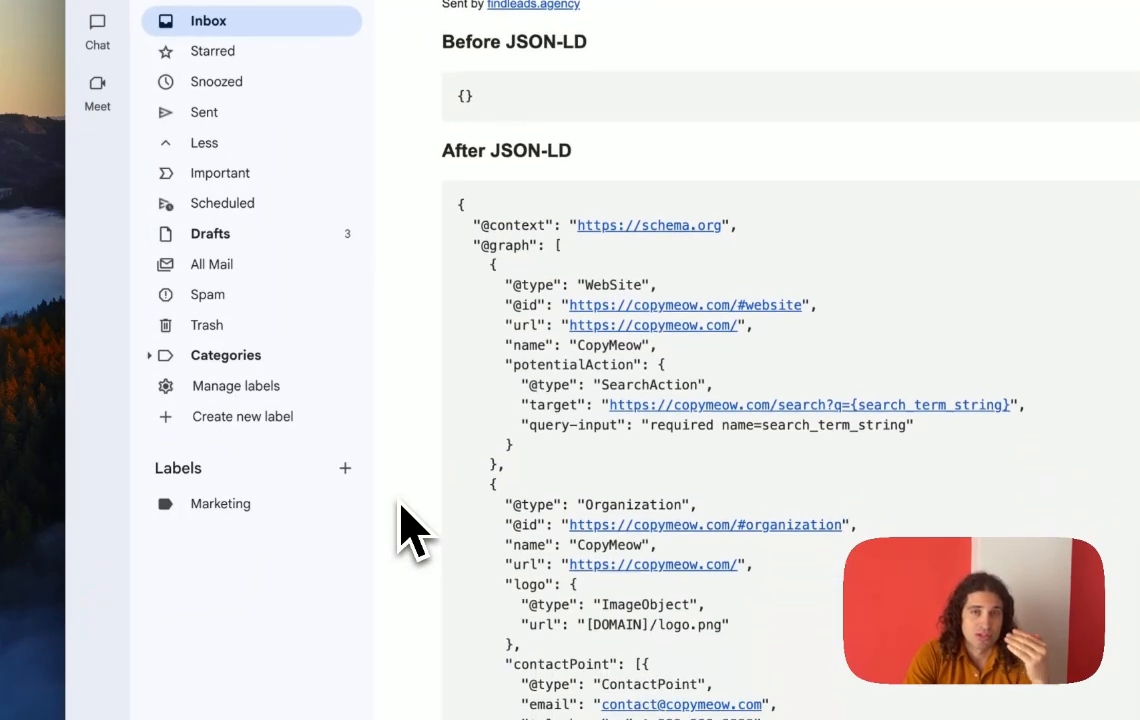
{"action": "scroll", "coordinate": [580, 204], "scroll_direction": "up", "scroll_amount": 2}
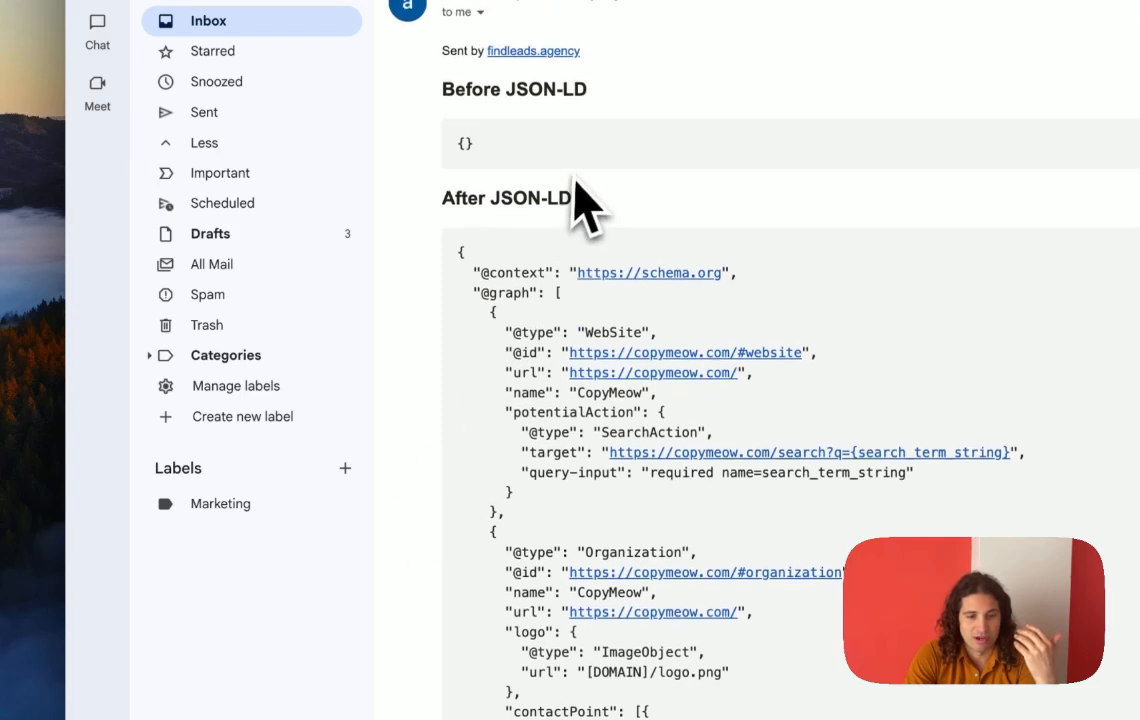
{"action": "scroll", "coordinate": [519, 308], "scroll_direction": "down", "scroll_amount": 5}
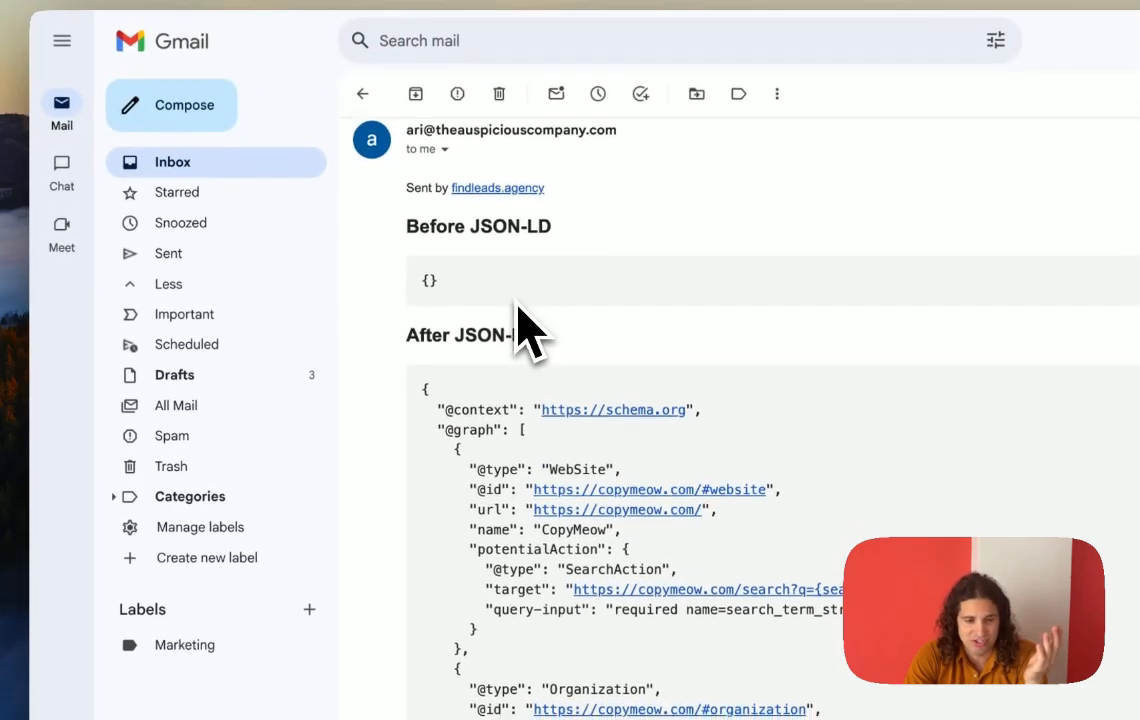
{"action": "scroll", "coordinate": [542, 402], "scroll_direction": "down", "scroll_amount": 3}
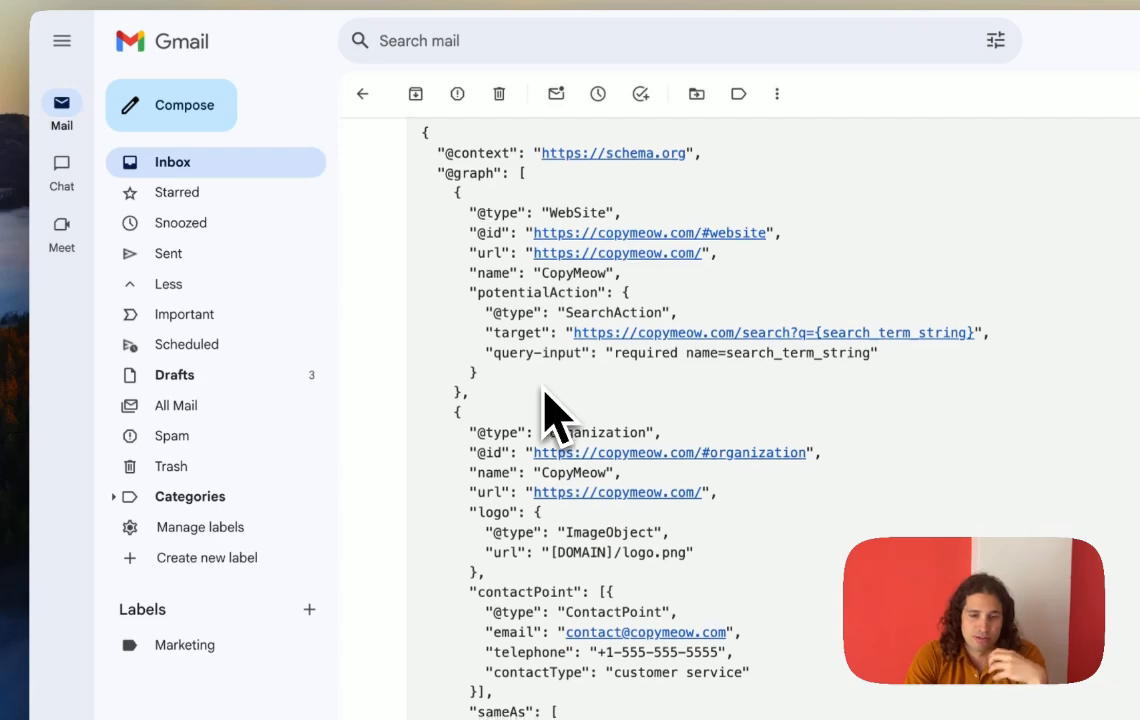
{"action": "scroll", "coordinate": [553, 413], "scroll_direction": "down", "scroll_amount": 2}
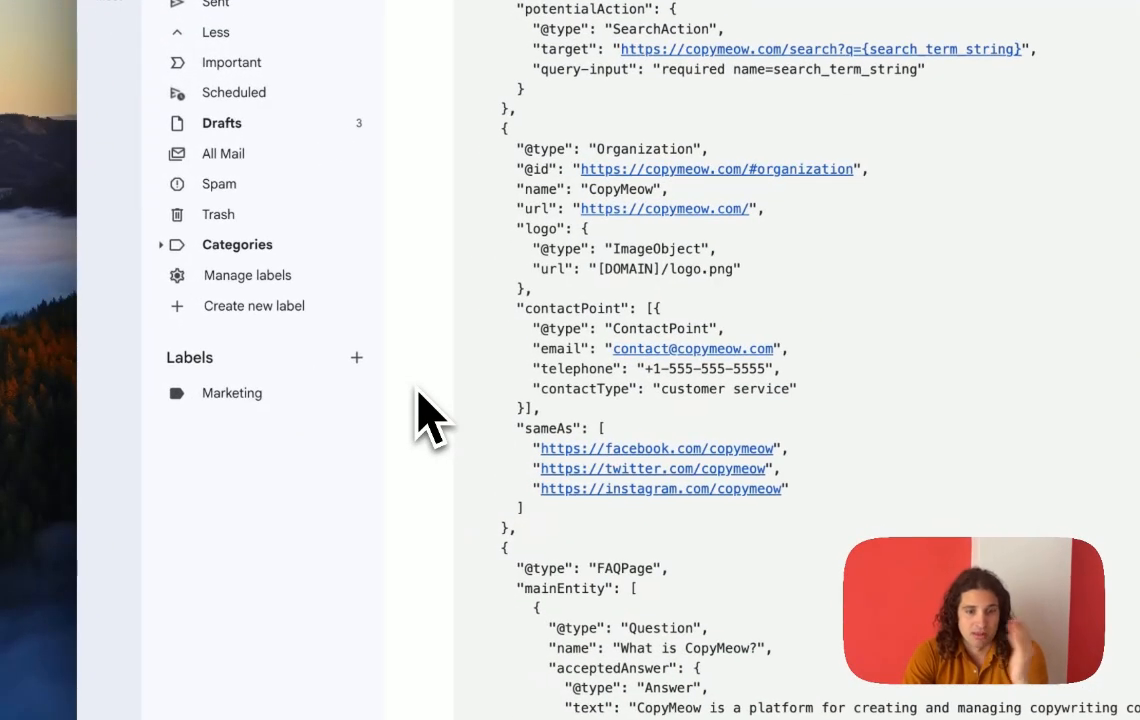
{"action": "scroll", "coordinate": [267, 430], "scroll_direction": "down", "scroll_amount": 1}
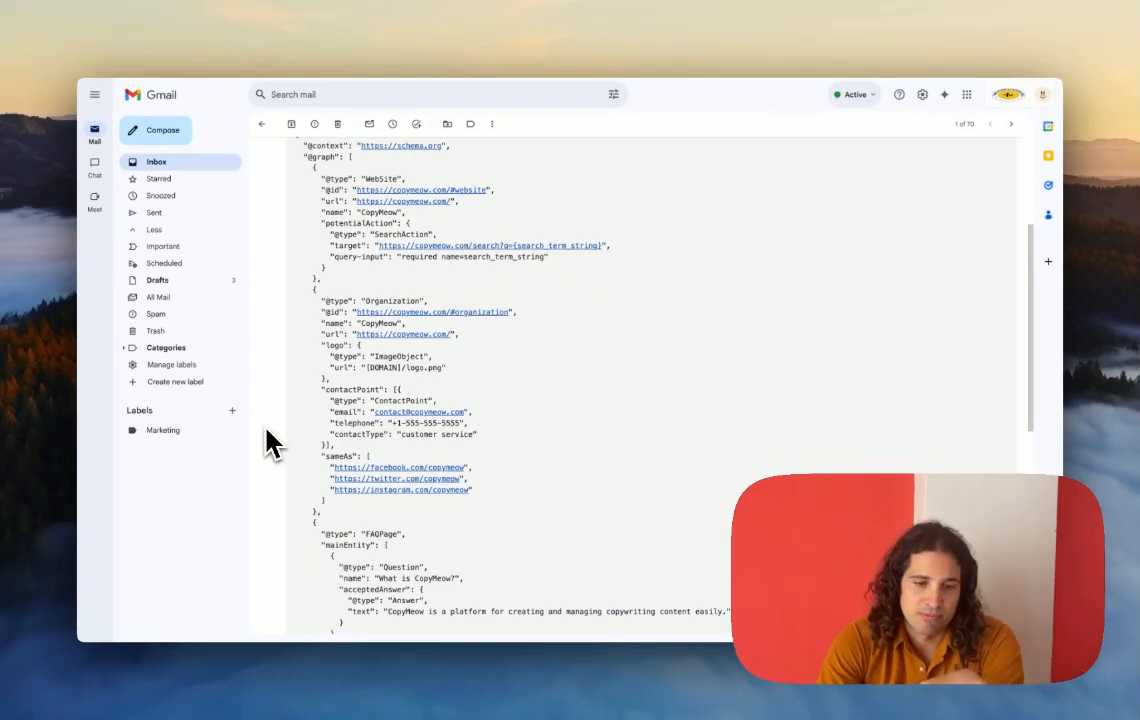
{"action": "scroll", "coordinate": [267, 438], "scroll_direction": "down", "scroll_amount": 1}
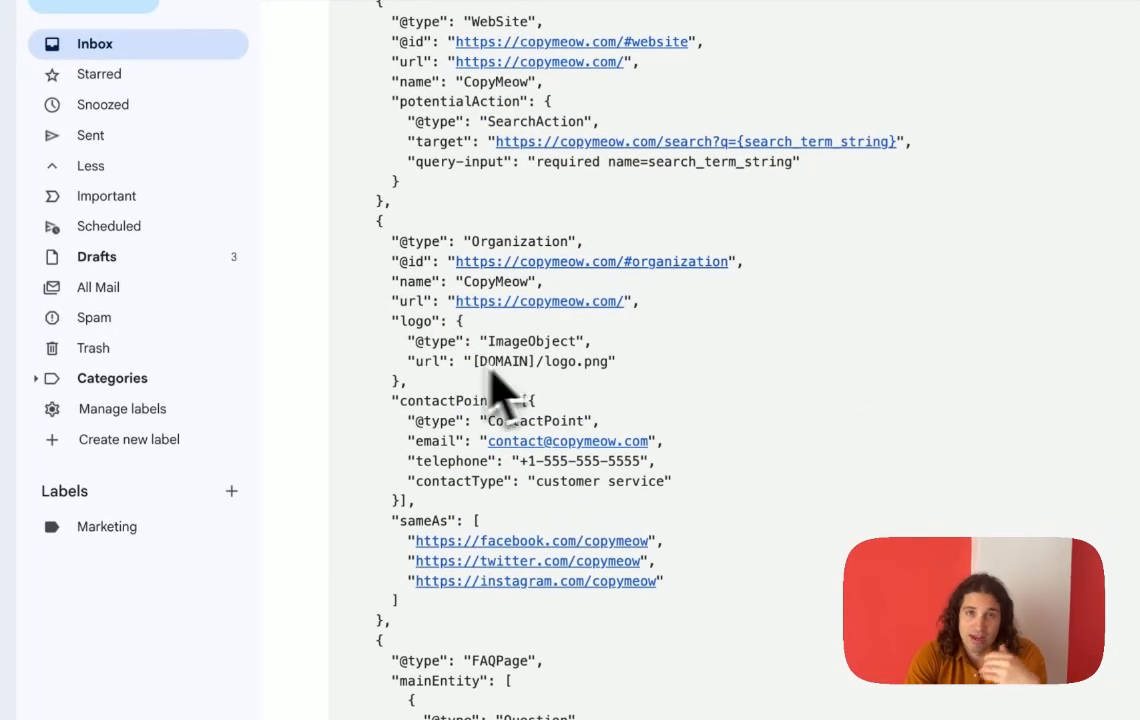
{"action": "scroll", "coordinate": [610, 380], "scroll_direction": "down", "scroll_amount": 3}
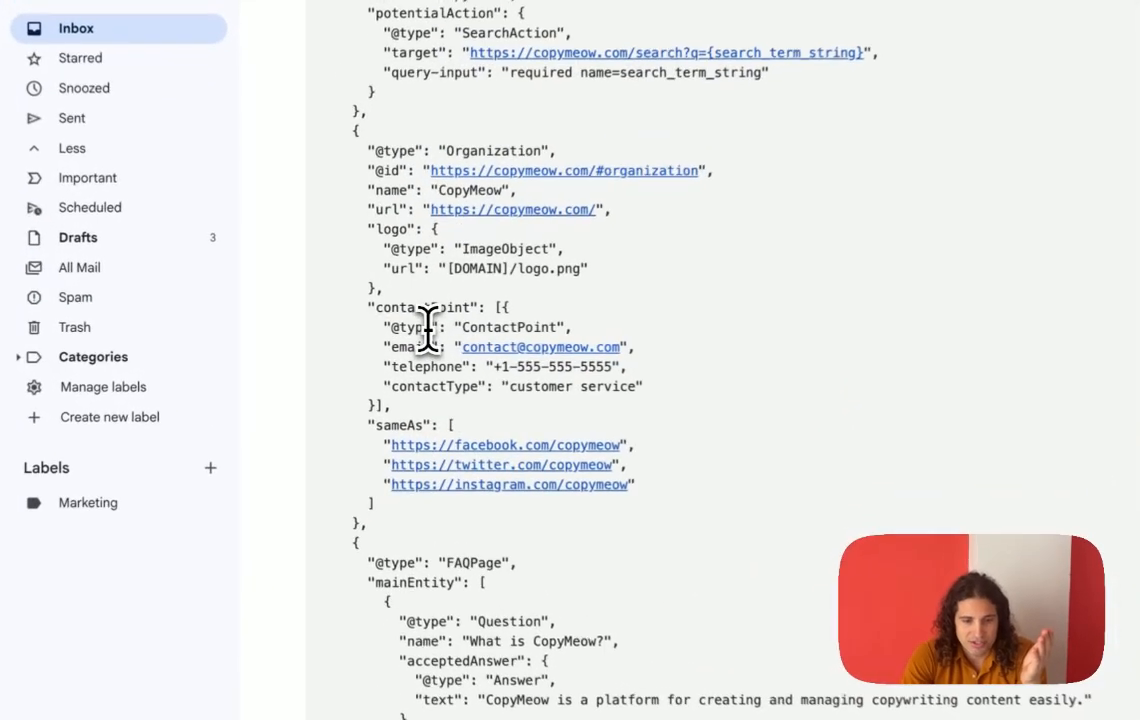
Highlight the contact point details in the report's new markup and read on through the FAQ entries to the rationale.
{"action": "left_click_drag", "start_coordinate": [432, 326], "coordinate": [649, 387]}
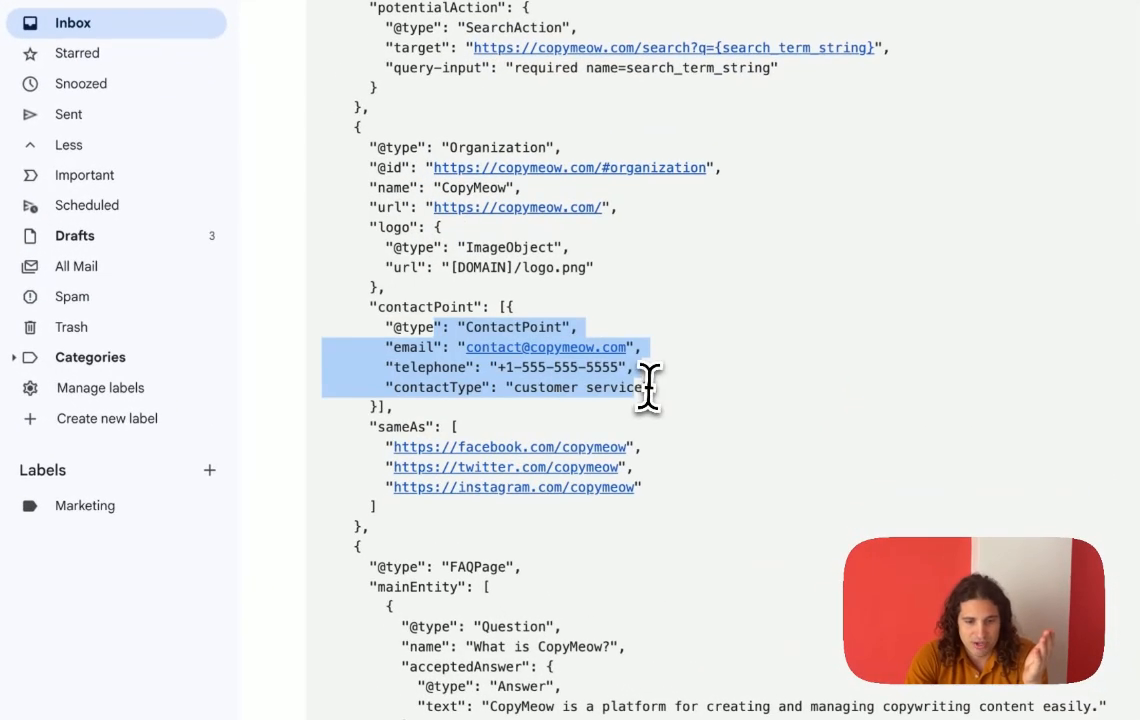
{"action": "scroll", "coordinate": [649, 387], "scroll_direction": "down", "scroll_amount": 3}
{"action": "scroll", "coordinate": [655, 410], "scroll_direction": "down", "scroll_amount": 3}
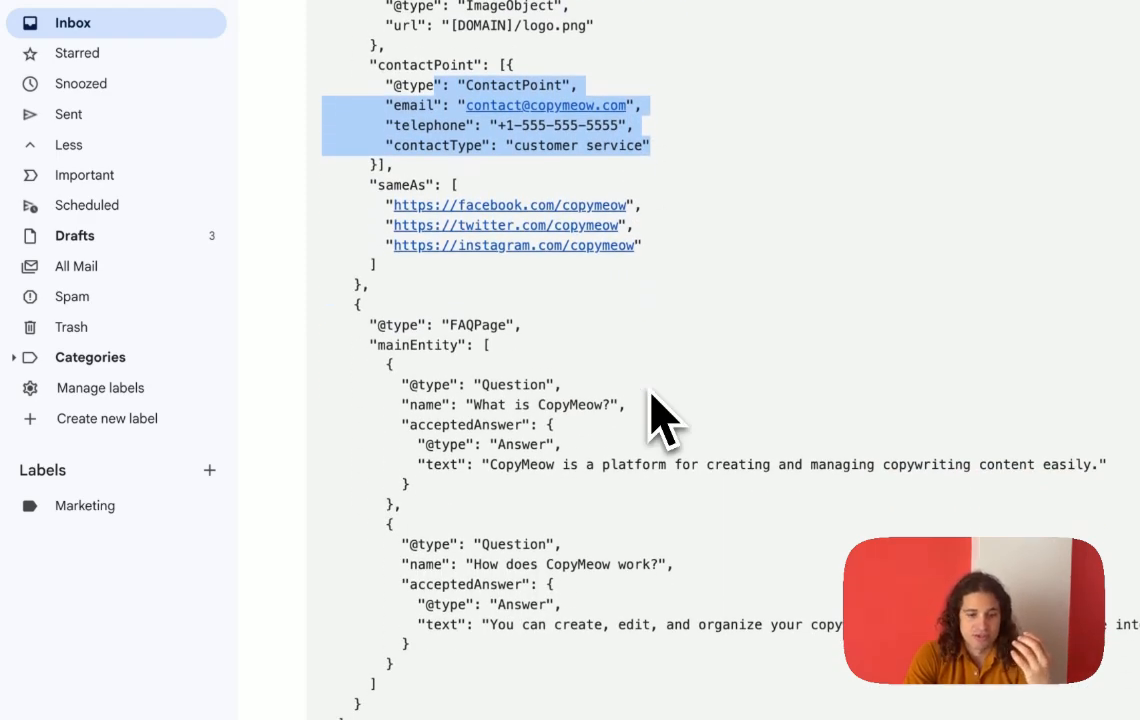
{"action": "scroll", "coordinate": [652, 395], "scroll_direction": "down", "scroll_amount": 5}
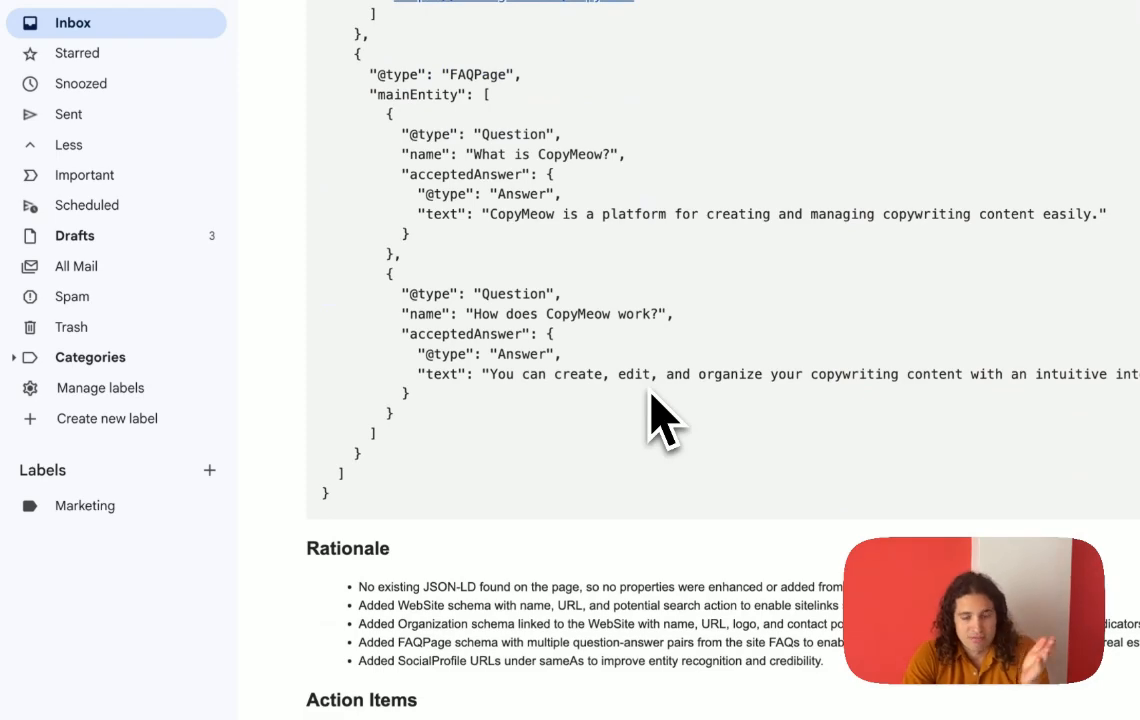
{"action": "scroll", "coordinate": [652, 415], "scroll_direction": "down", "scroll_amount": 1}
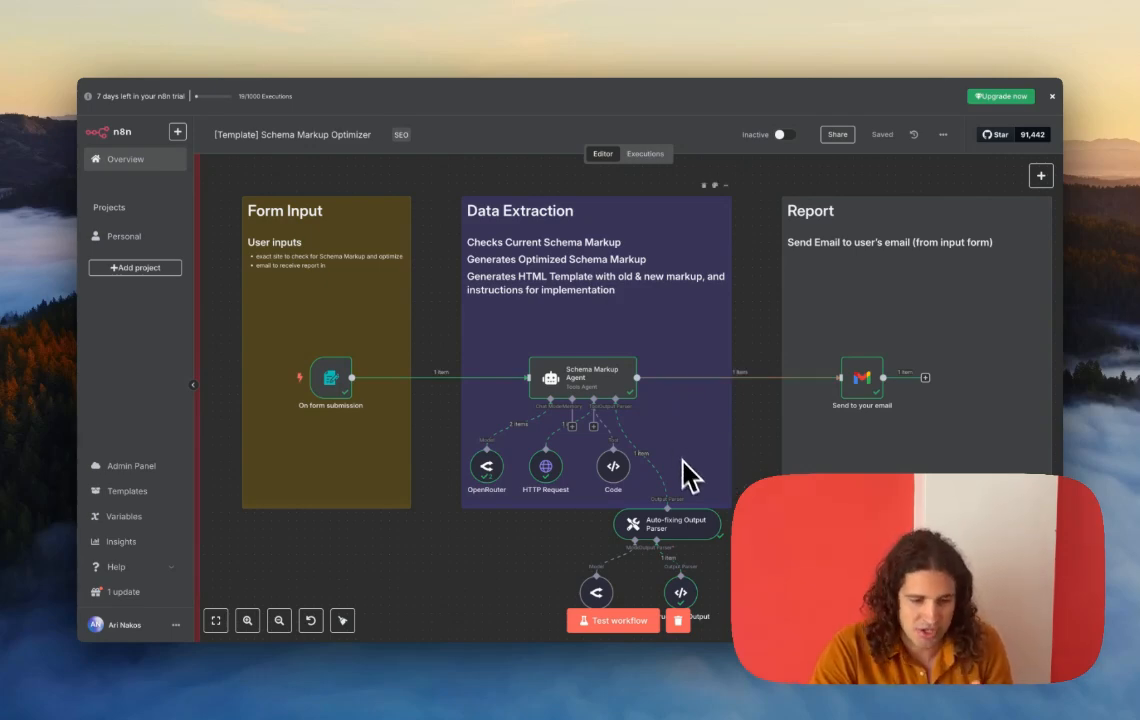
Look over the n8n Schema Markup Optimizer workflow and inspect the website and email fields in the On form submission node.
{"action": "scroll", "coordinate": [722, 490], "scroll_direction": "down", "scroll_amount": 1}
{"action": "scroll", "coordinate": [722, 490], "scroll_direction": "down", "scroll_amount": 1}
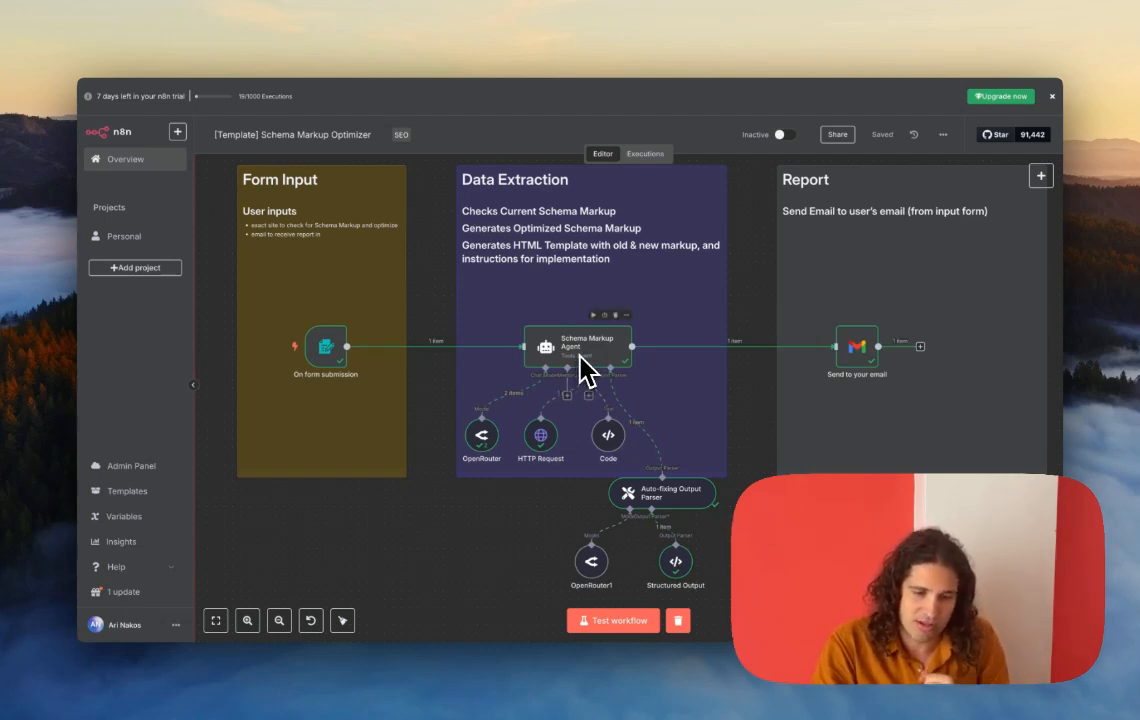
{"action": "scroll", "coordinate": [560, 340], "scroll_direction": "right", "scroll_amount": 3}
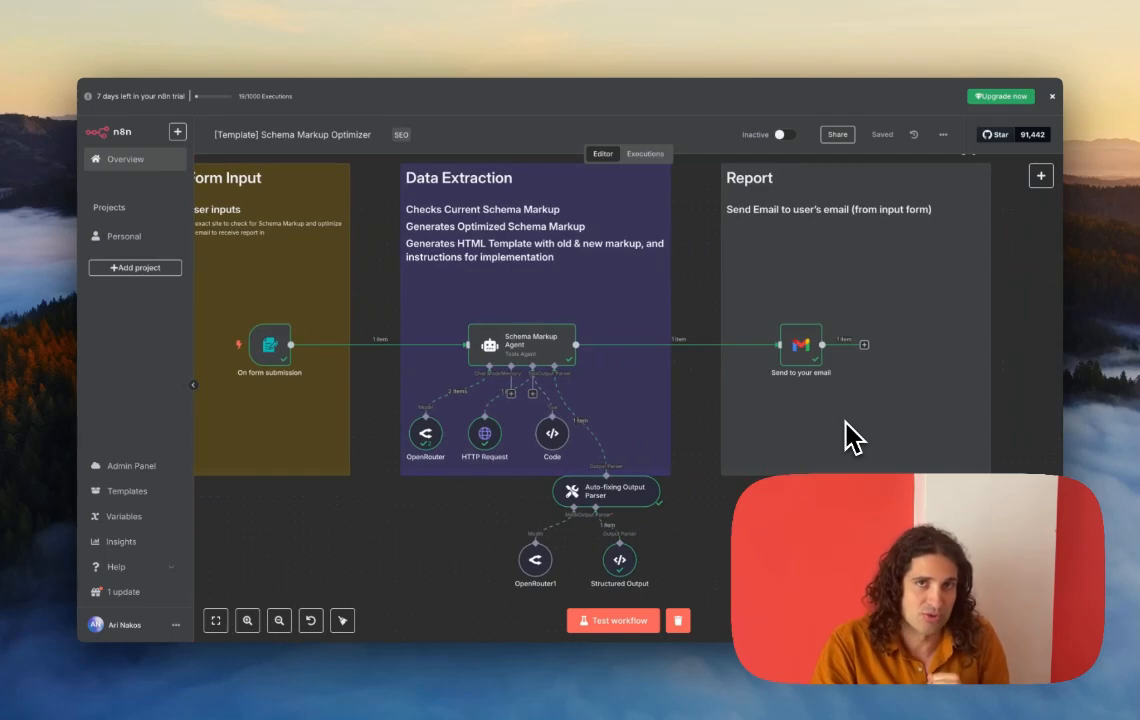
{"action": "scroll", "coordinate": [475, 522], "scroll_direction": "left", "scroll_amount": 3}
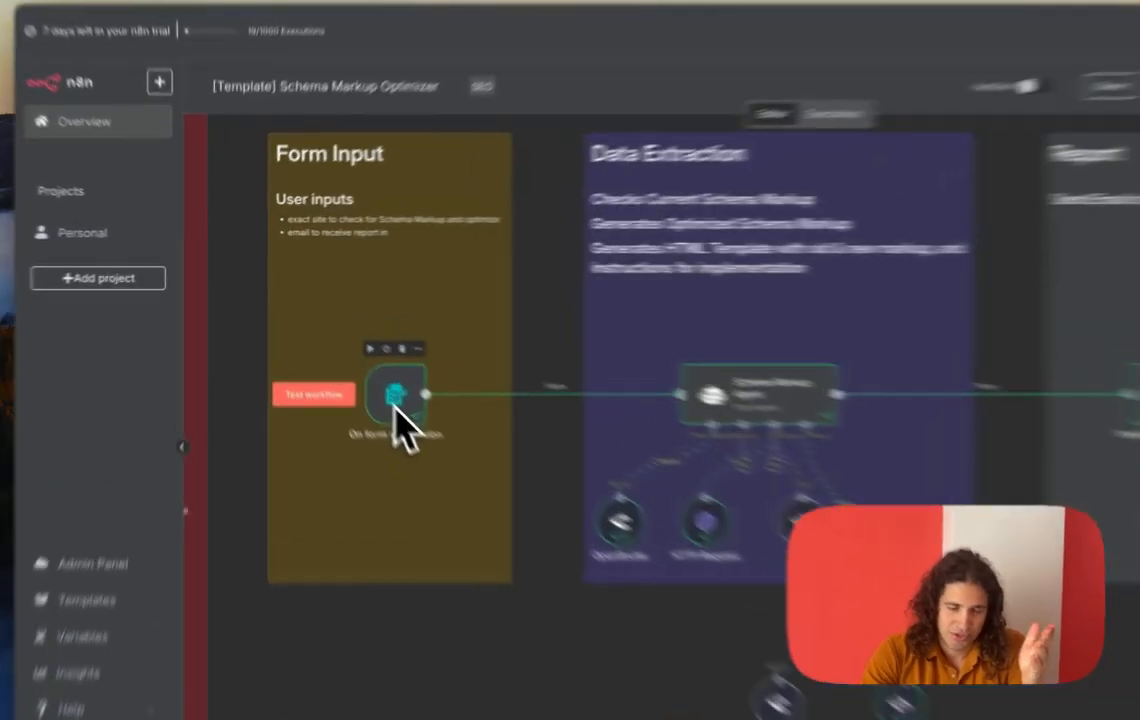
{"action": "right_click", "coordinate": [340, 362]}
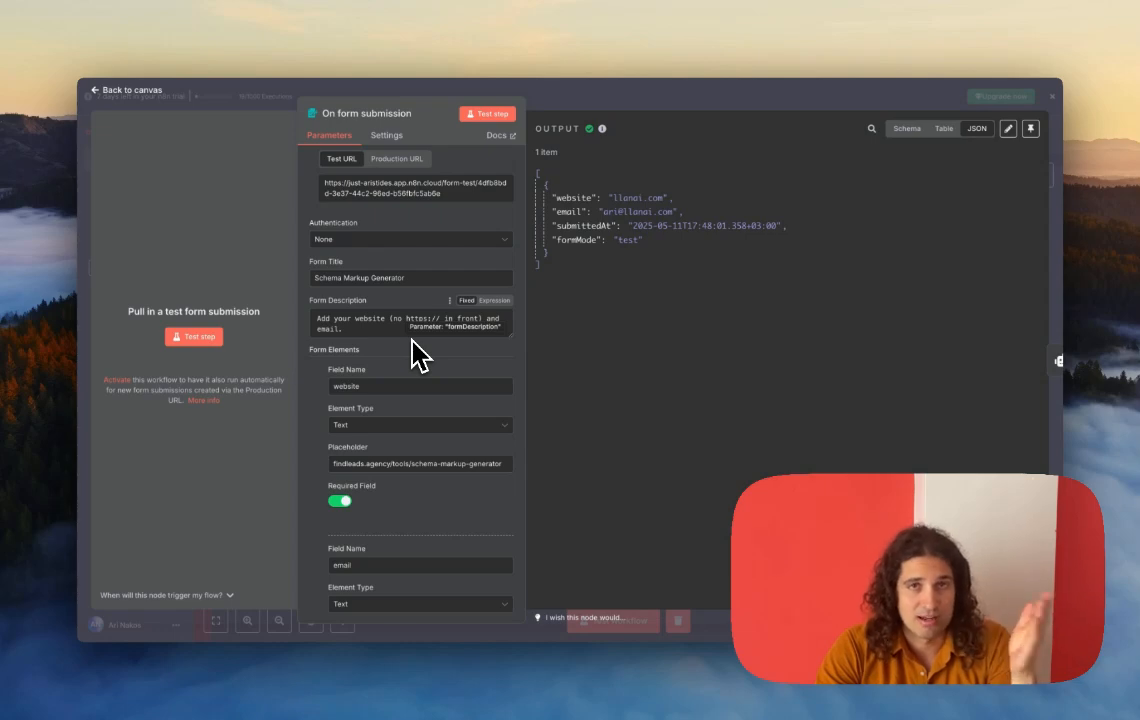
{"action": "scroll", "coordinate": [405, 380], "scroll_direction": "down", "scroll_amount": 1}
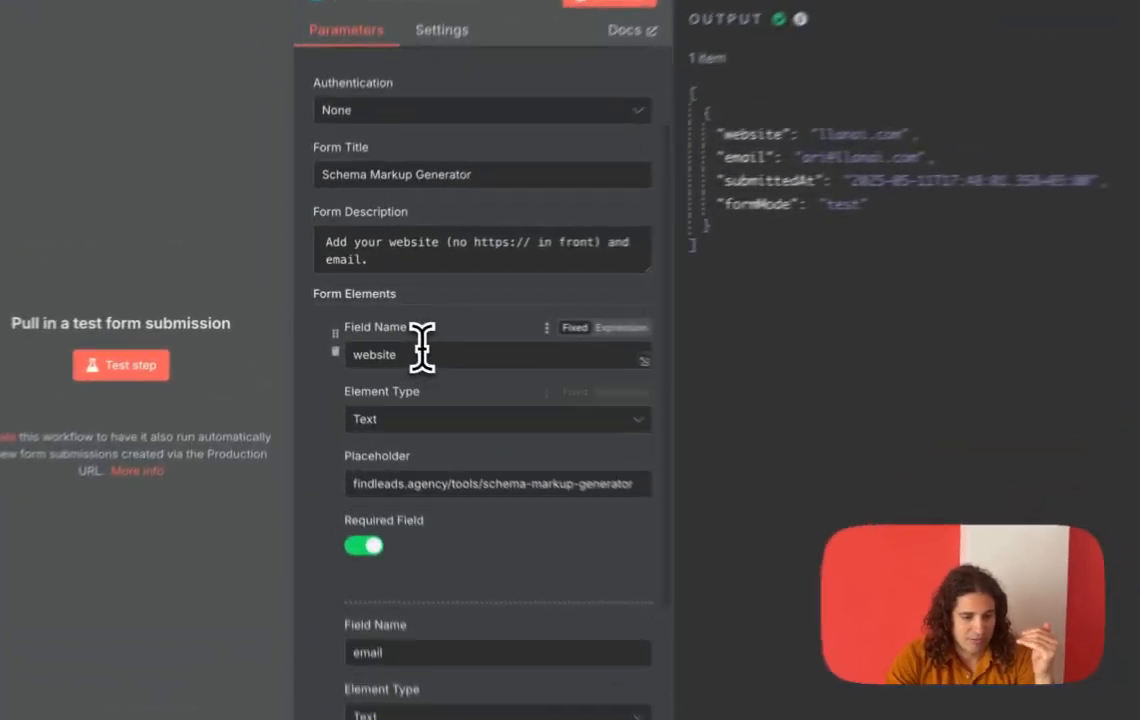
{"action": "left_click", "coordinate": [372, 330]}
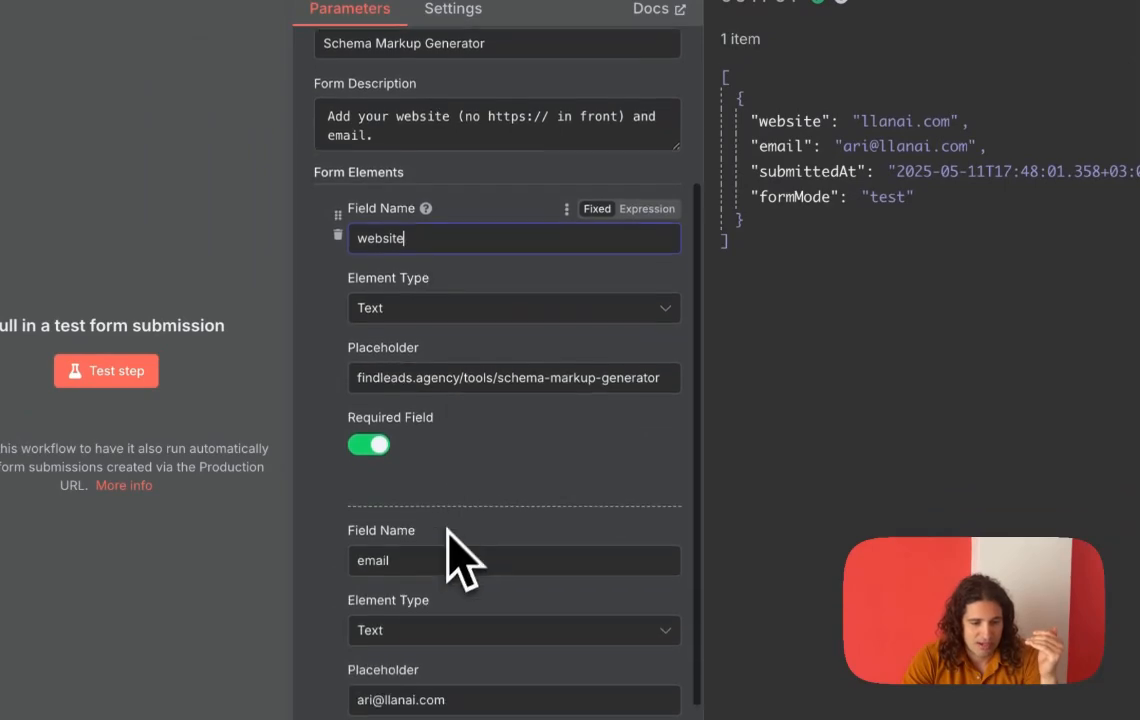
{"action": "left_click", "coordinate": [442, 557]}
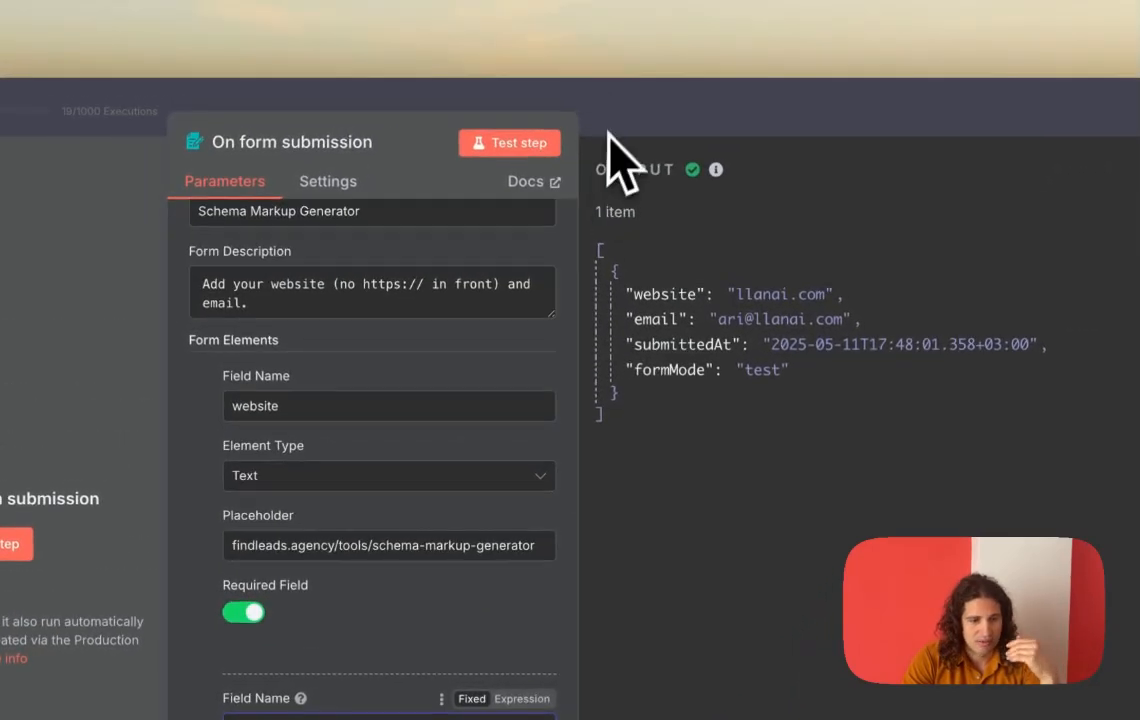
{"action": "key", "text": "Escape"}
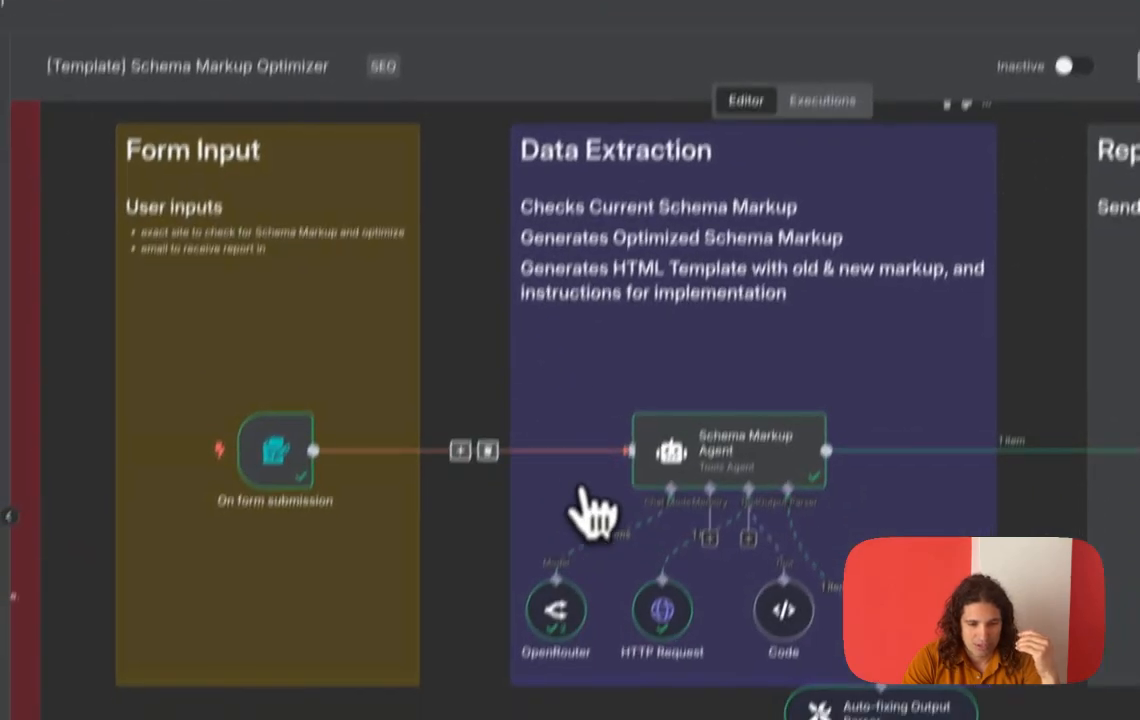
Open the Schema Markup Agent node, inspect its user prompt and shift the parameters panel to reveal the input table.
{"action": "right_click", "coordinate": [749, 473]}
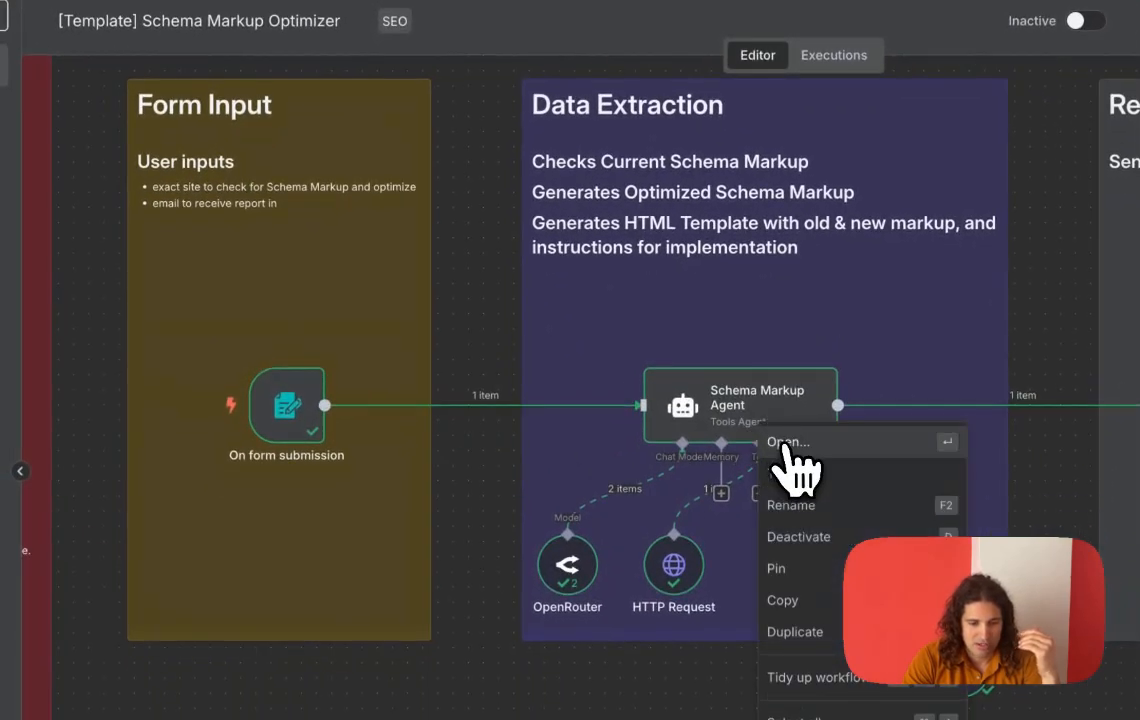
{"action": "left_click", "coordinate": [786, 443]}
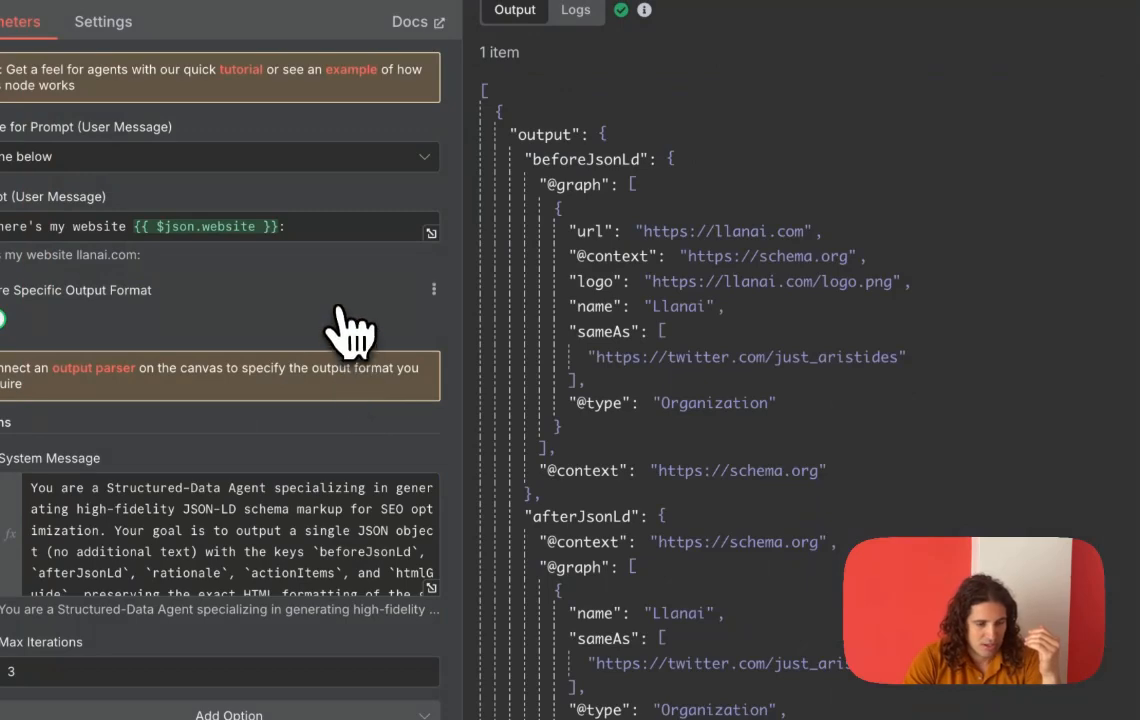
{"action": "left_click", "coordinate": [325, 229]}
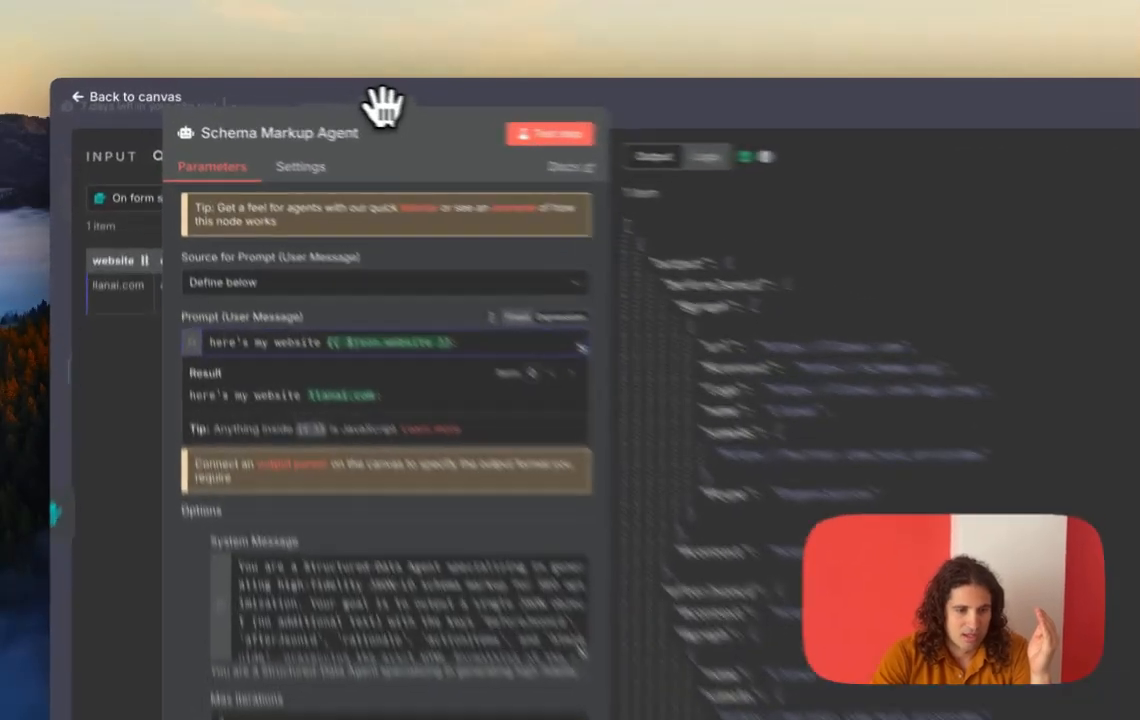
{"action": "left_click_drag", "start_coordinate": [293, 95], "coordinate": [479, 97]}
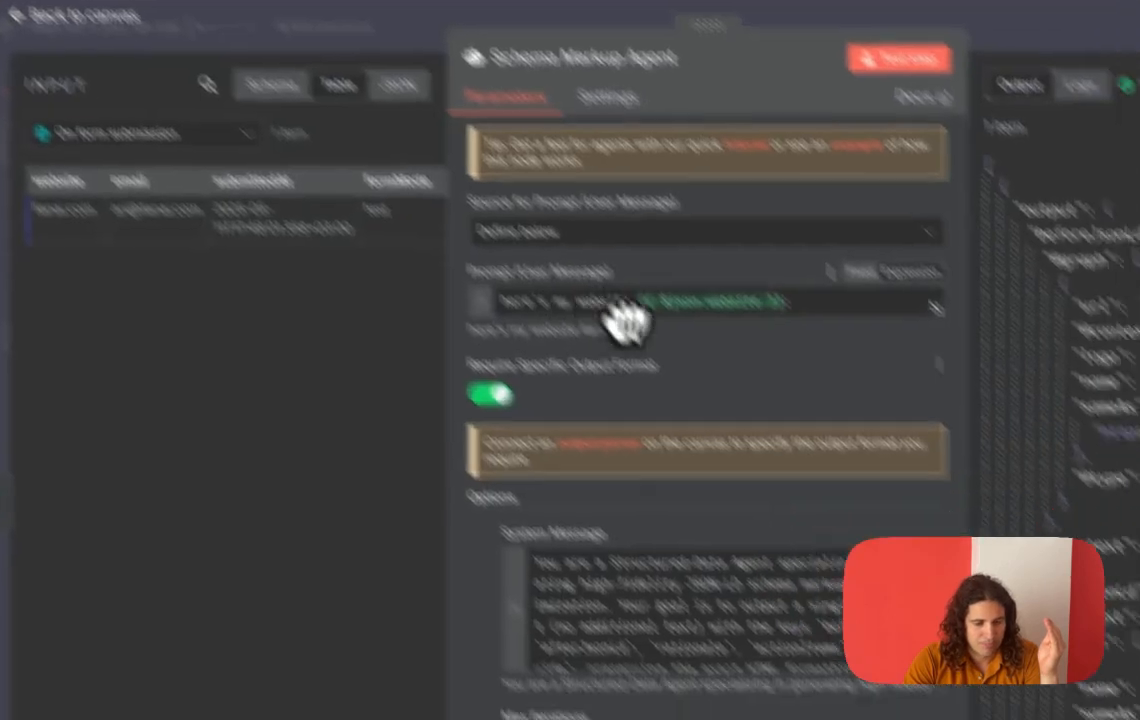
Read the Schema Markup Agent's system message through to its list of tools, and return to the canvas.
{"action": "left_click", "coordinate": [649, 583]}
{"action": "scroll", "coordinate": [648, 586], "scroll_direction": "down", "scroll_amount": 1}
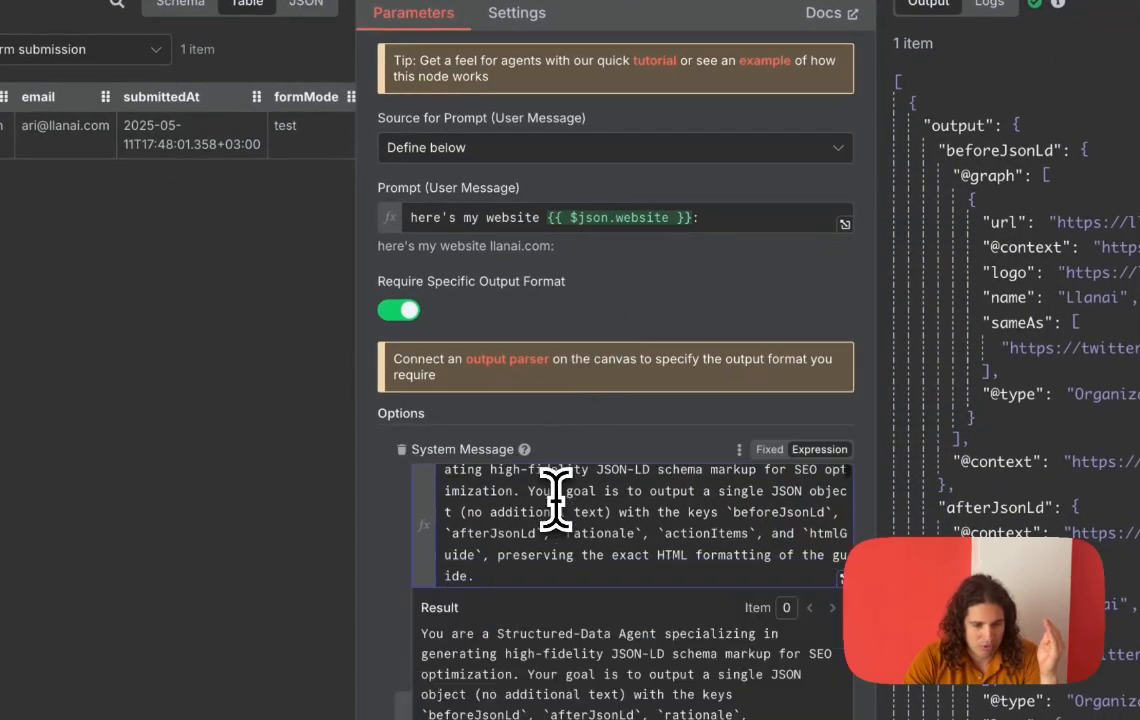
{"action": "scroll", "coordinate": [555, 497], "scroll_direction": "down", "scroll_amount": 1}
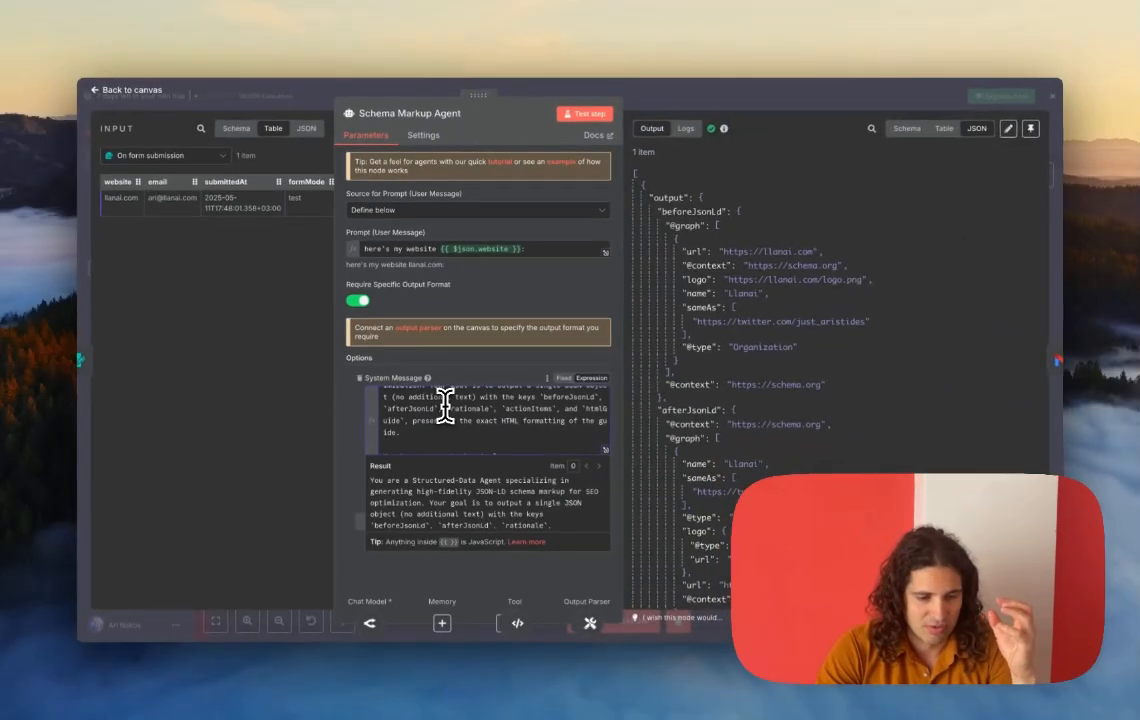
{"action": "scroll", "coordinate": [556, 497], "scroll_direction": "up", "scroll_amount": 1}
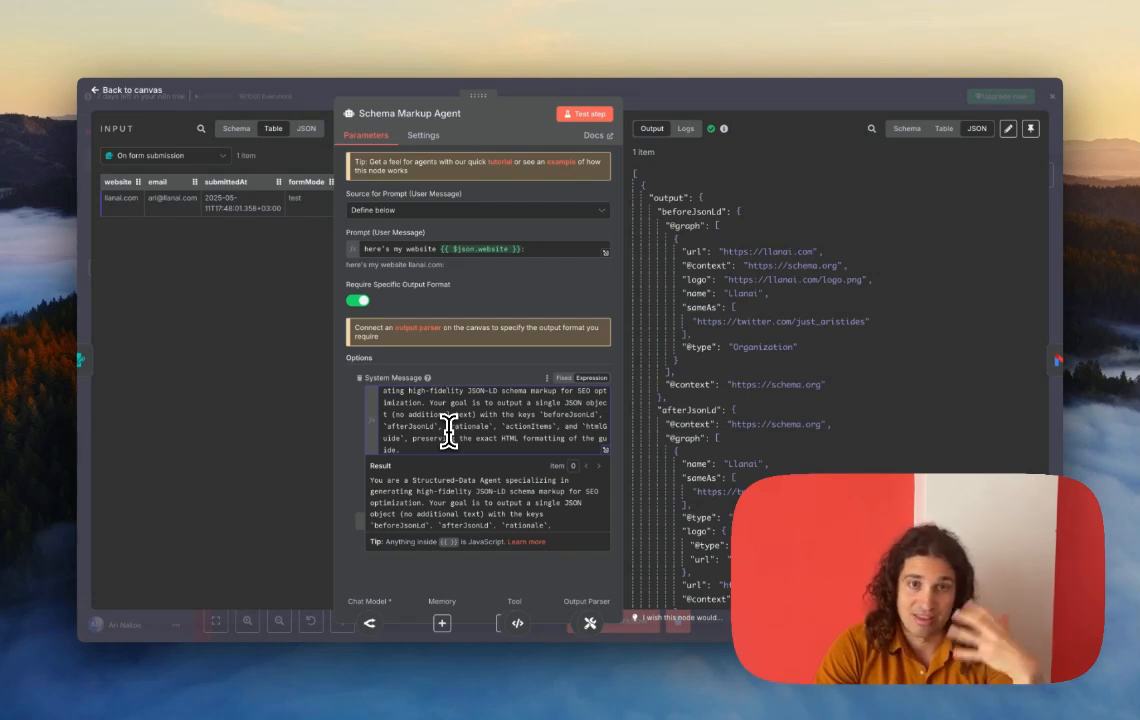
{"action": "scroll", "coordinate": [448, 430], "scroll_direction": "down", "scroll_amount": 1}
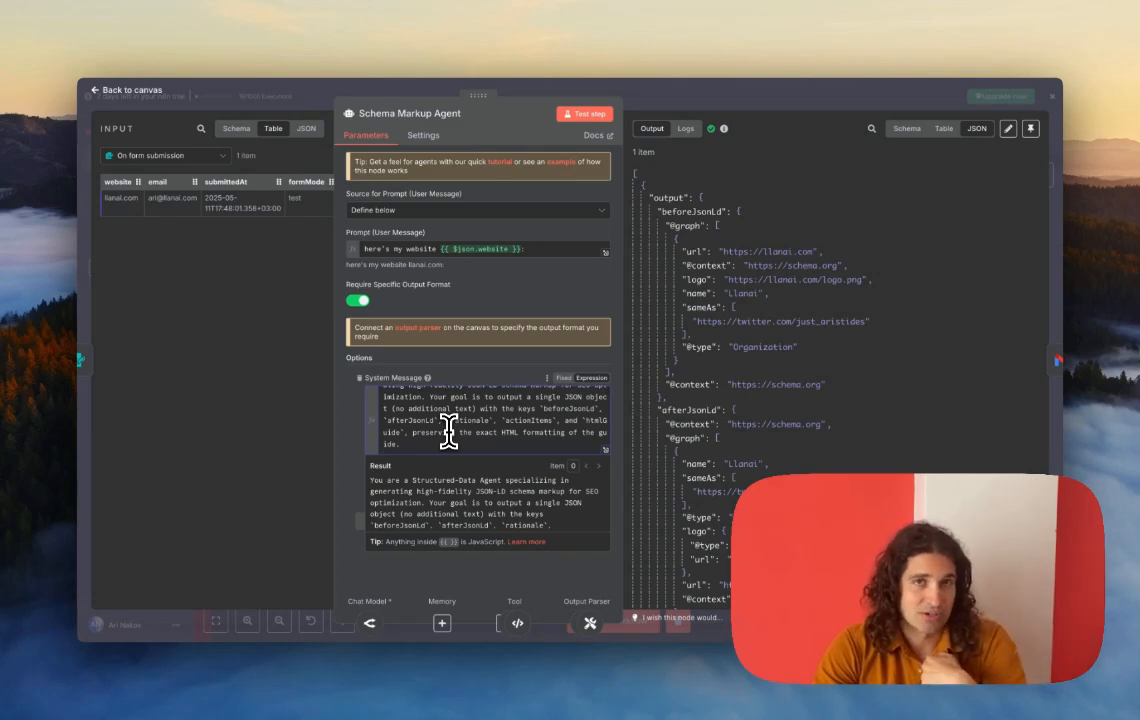
{"action": "scroll", "coordinate": [448, 430], "scroll_direction": "down", "scroll_amount": 2}
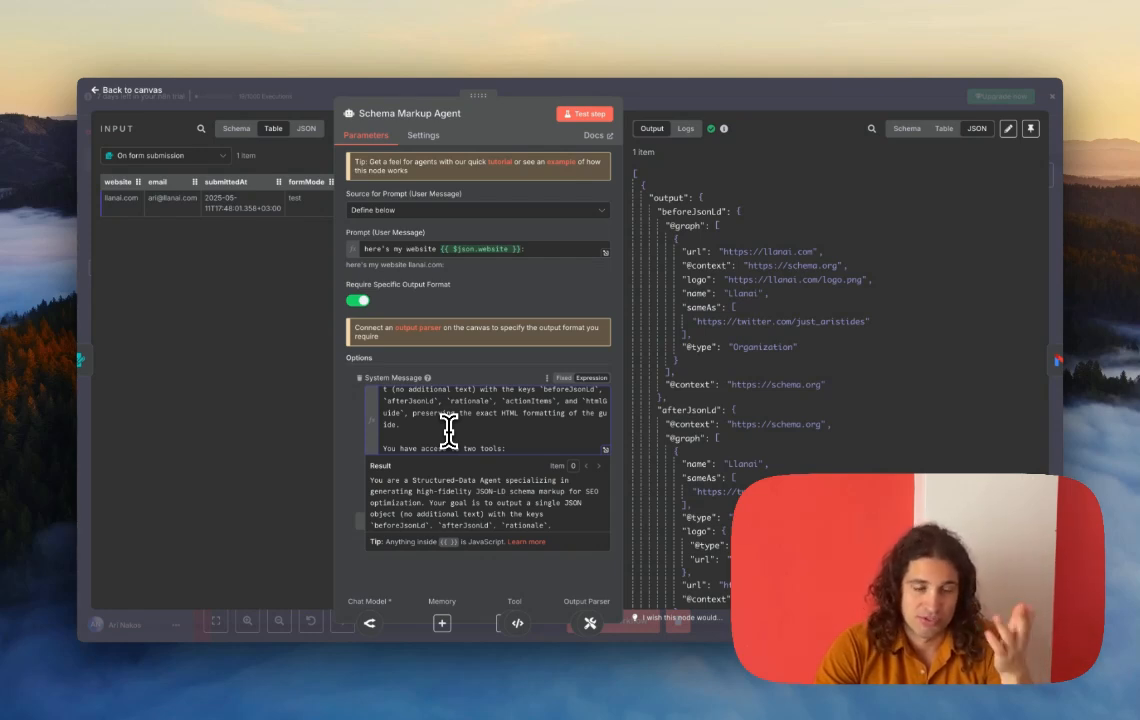
{"action": "key", "text": "Escape"}
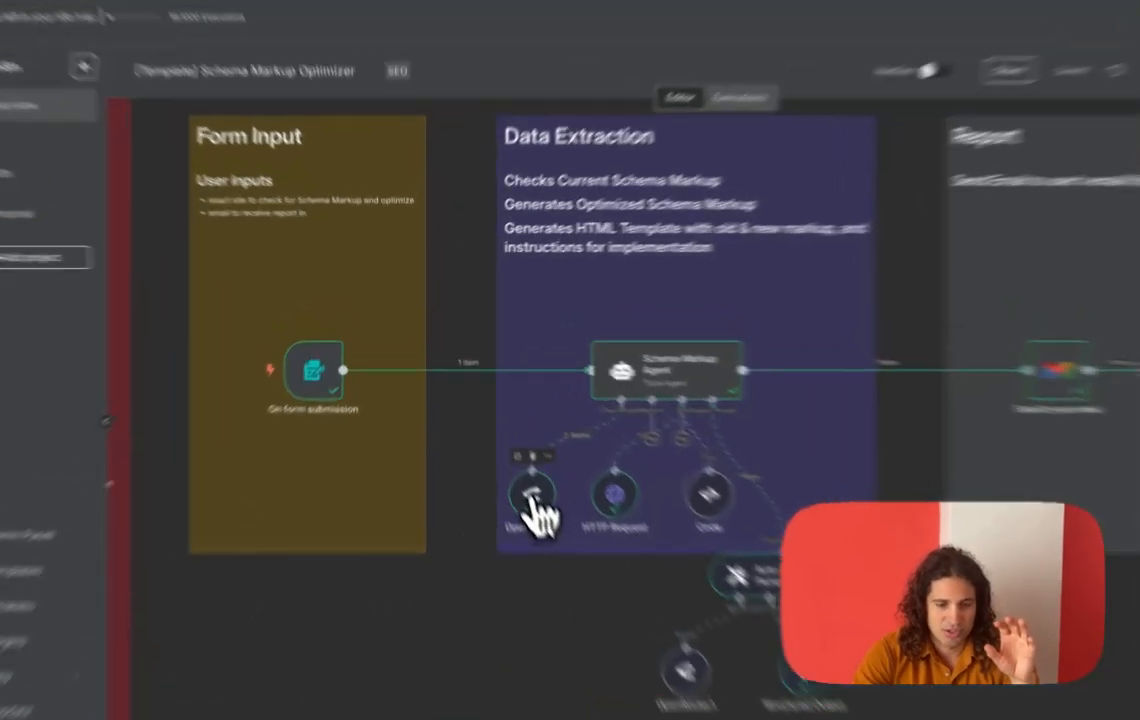
Inspect the credential and model chosen in the OpenRouter node attached to the agent, and close it.
{"action": "right_click", "coordinate": [497, 438]}
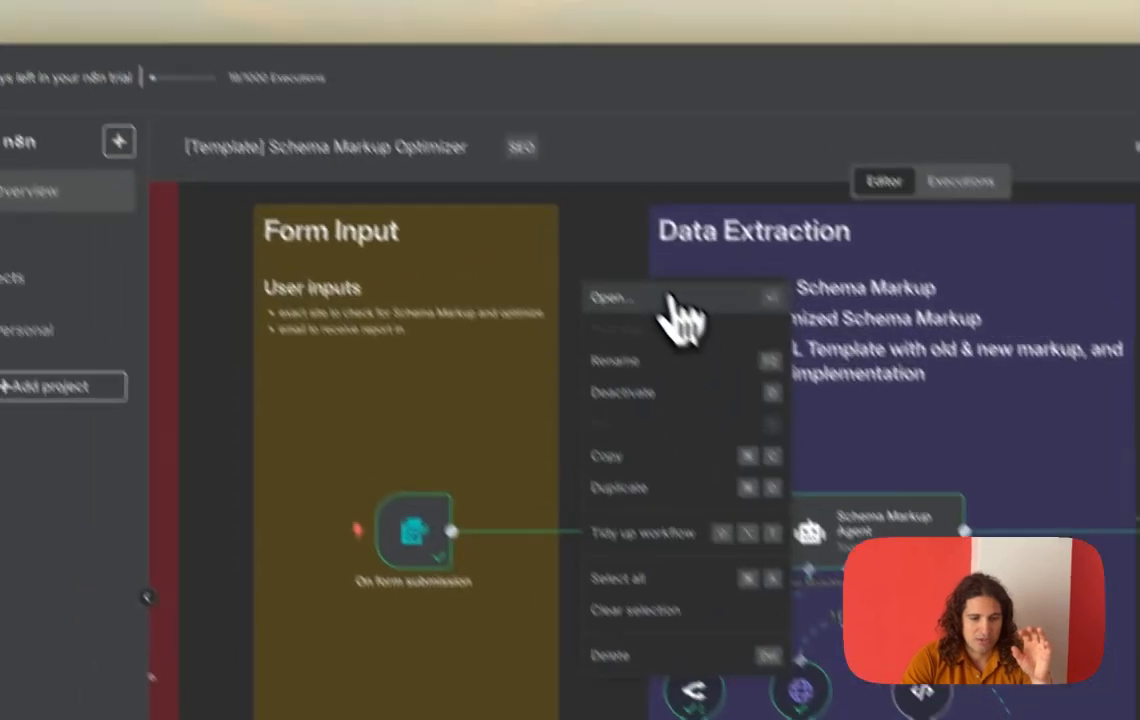
{"action": "left_click", "coordinate": [670, 300]}
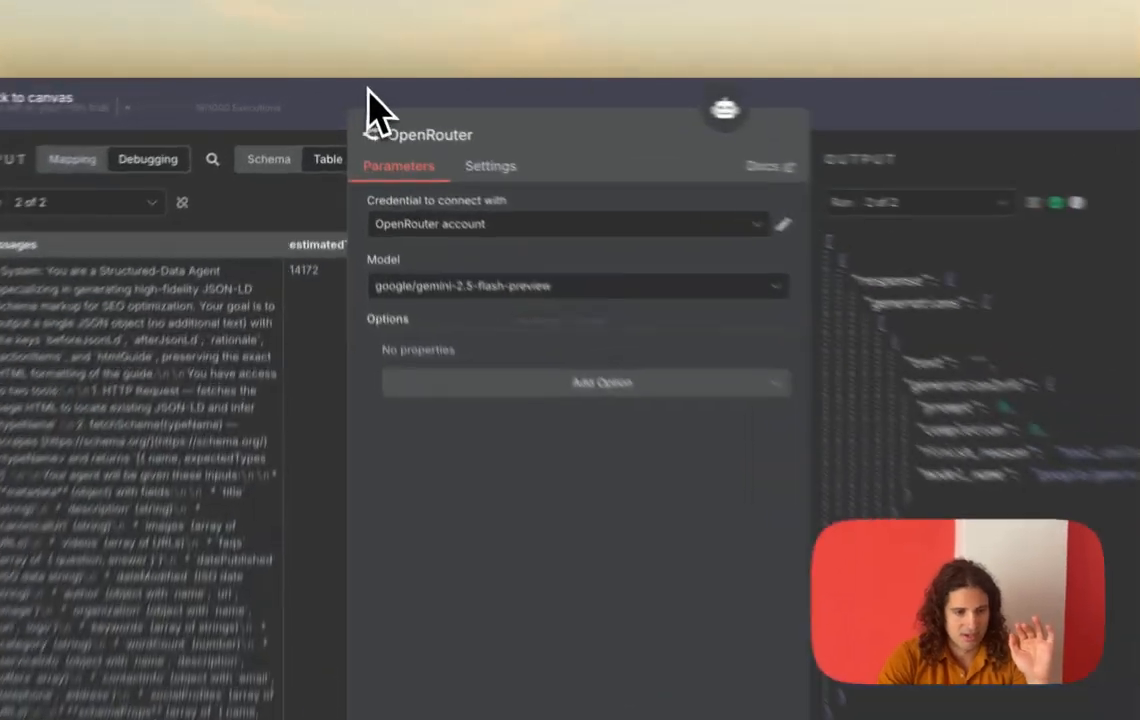
{"action": "left_click", "coordinate": [370, 92]}
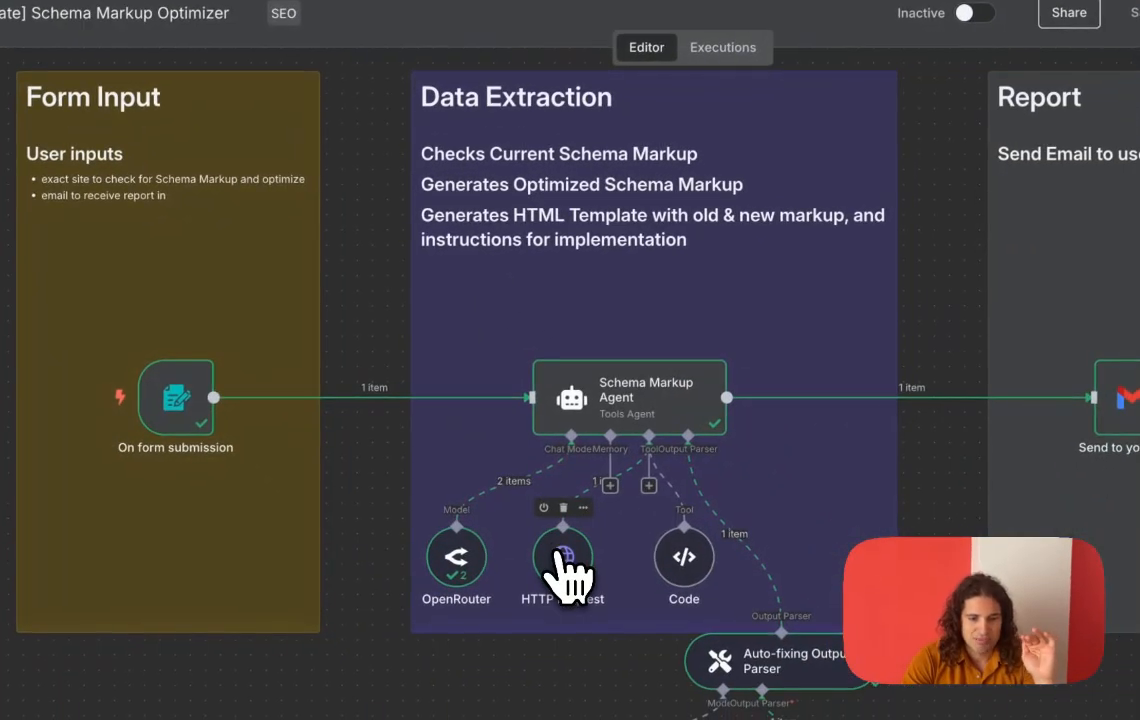
Inspect the HTTP Request tool's method and its URL expression built from the submitted website, and close it.
{"action": "right_click", "coordinate": [558, 555]}
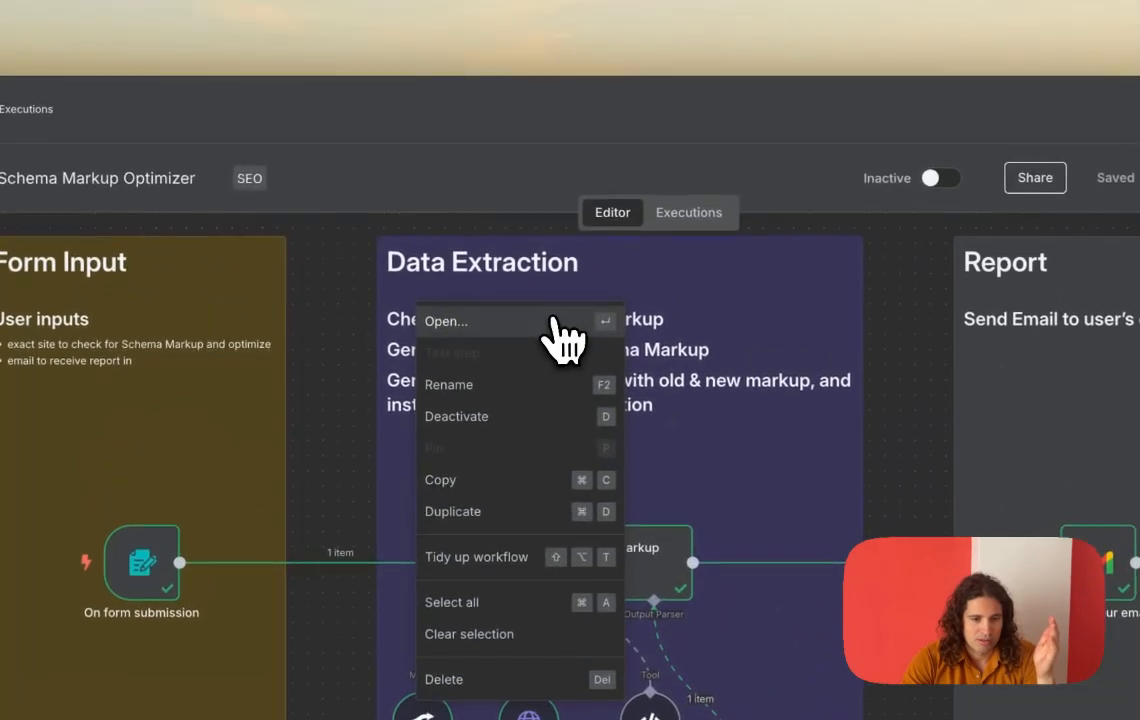
{"action": "left_click", "coordinate": [552, 320]}
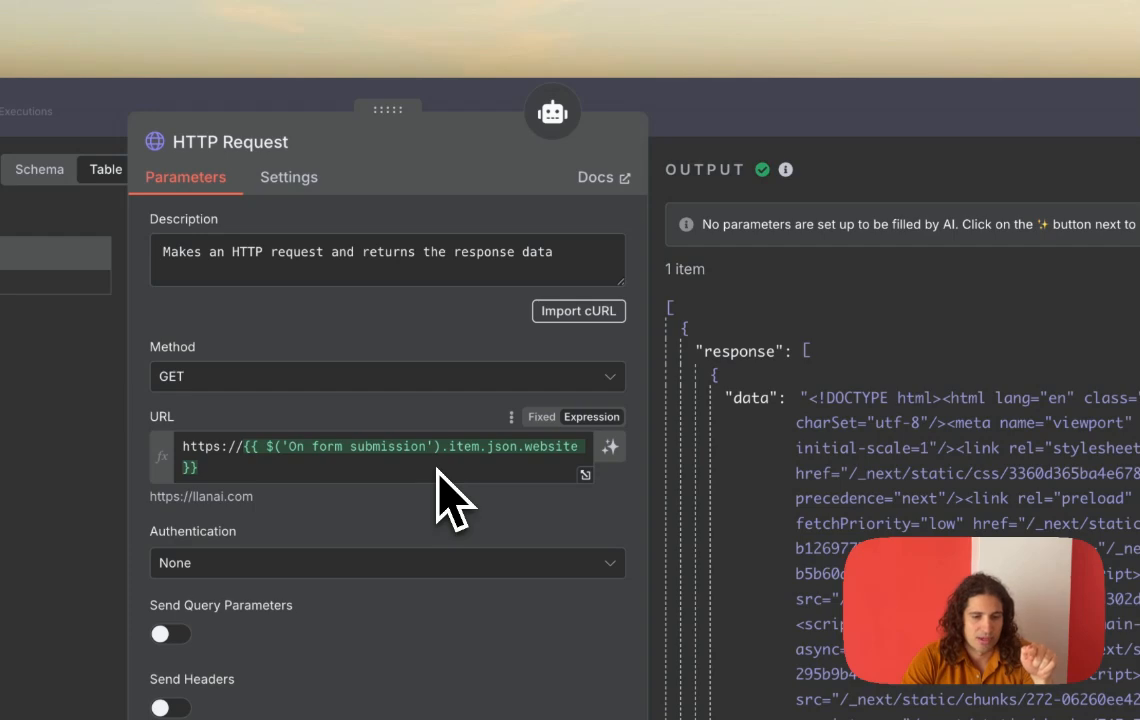
{"action": "left_click", "coordinate": [710, 120]}
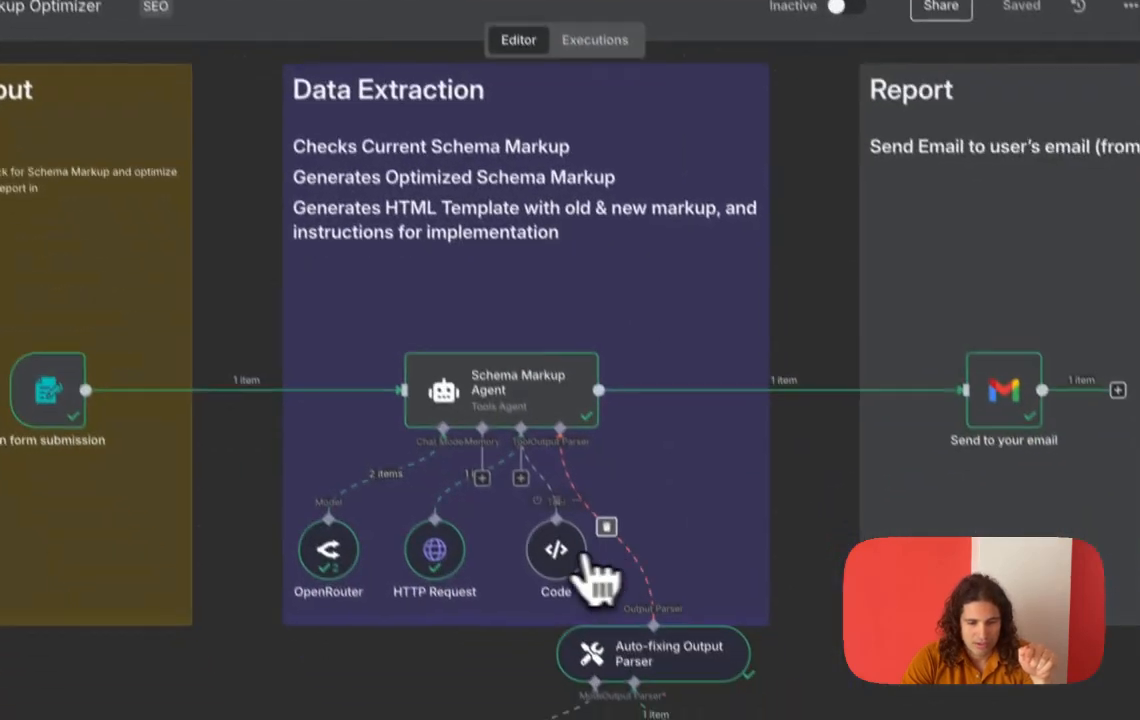
Review the Code tool's JavaScript for fetching schema.org types, and return to the canvas.
{"action": "right_click", "coordinate": [556, 548]}
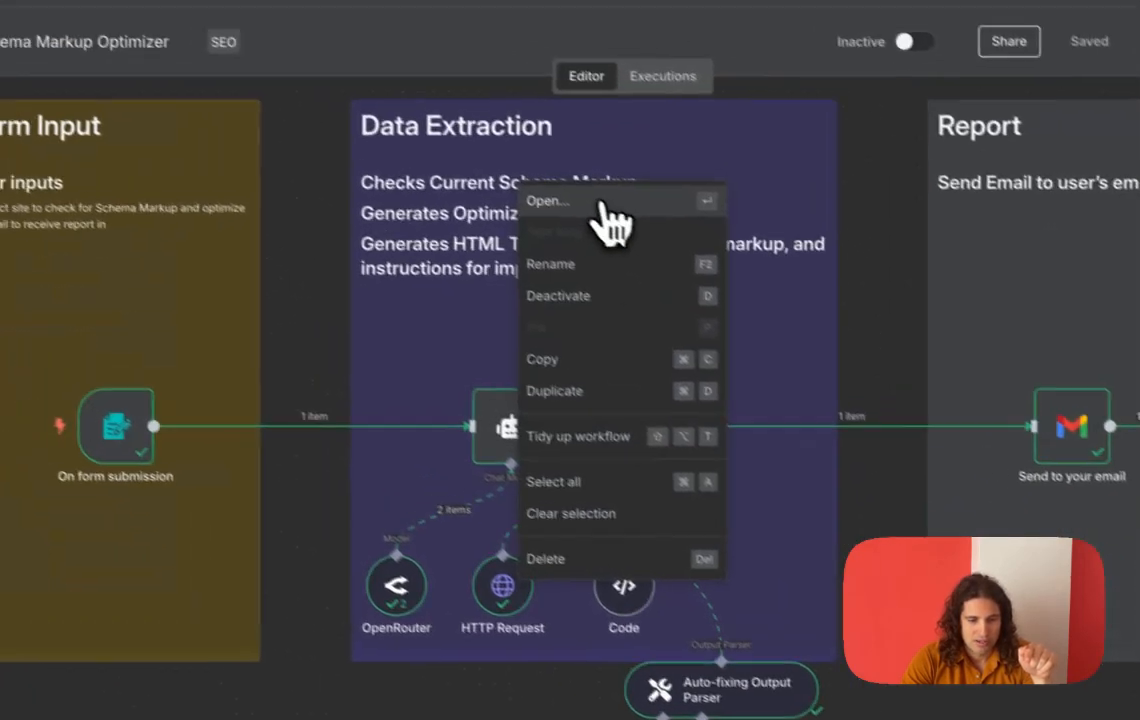
{"action": "left_click", "coordinate": [525, 182]}
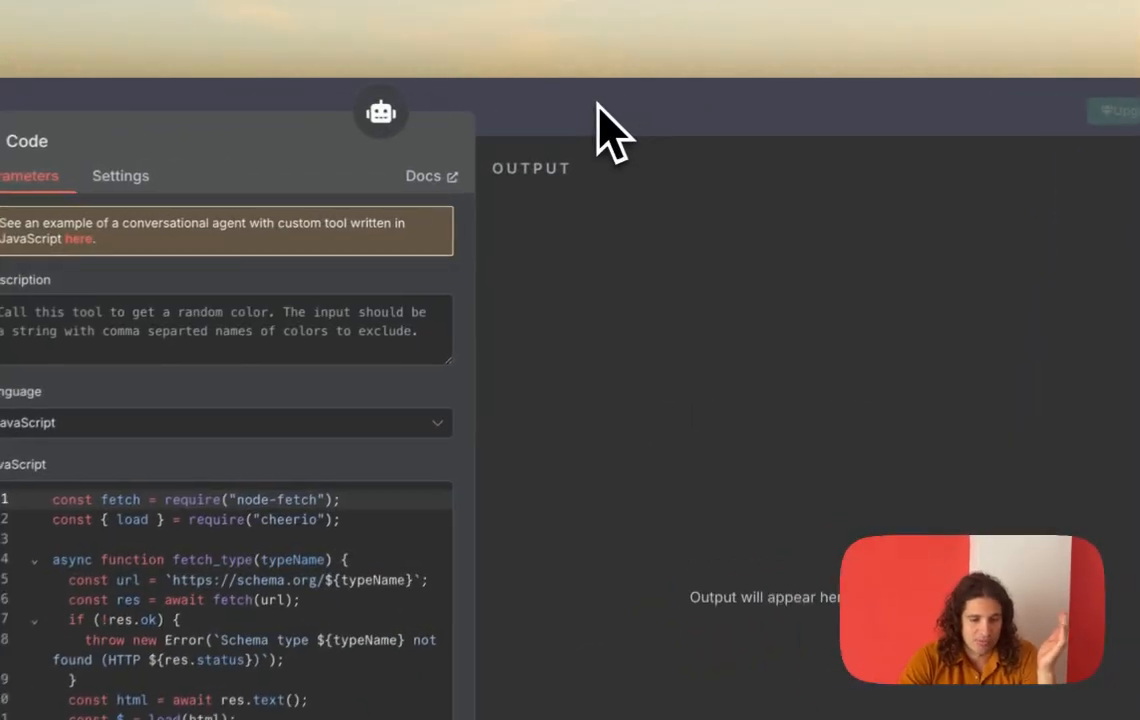
{"action": "left_click", "coordinate": [597, 103]}
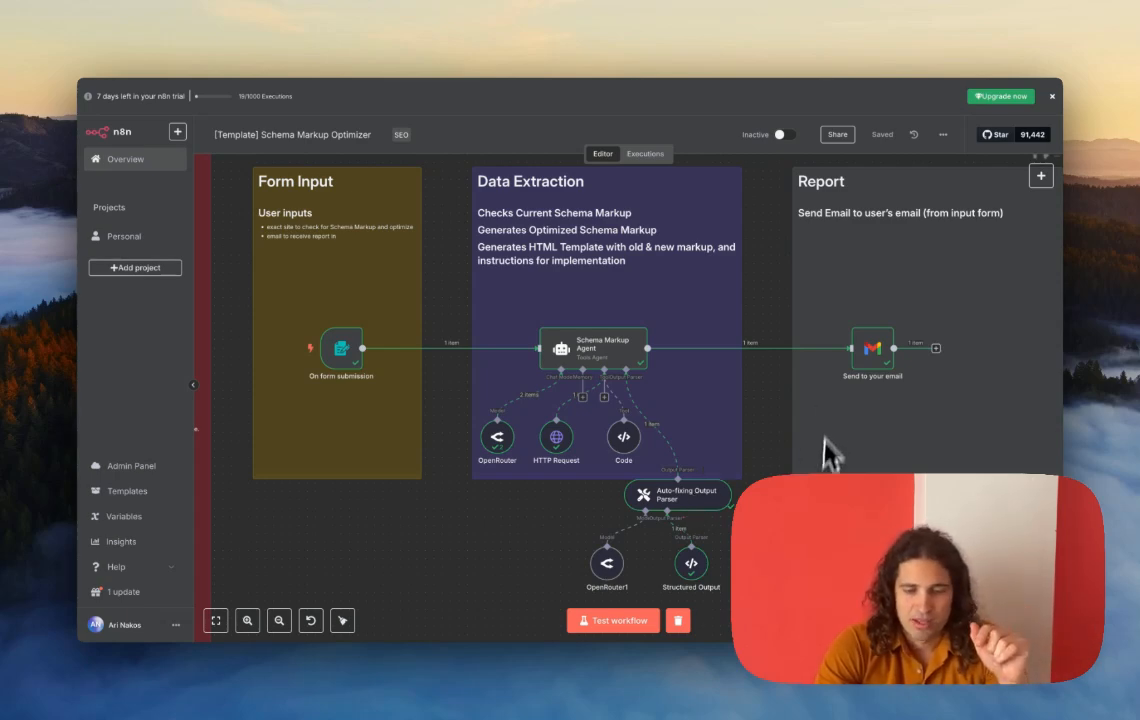
Inspect the recipient, subject and HTML message expressions in the Send to your email Gmail node, and close it.
{"action": "scroll", "coordinate": [823, 441], "scroll_direction": "right", "scroll_amount": 1}
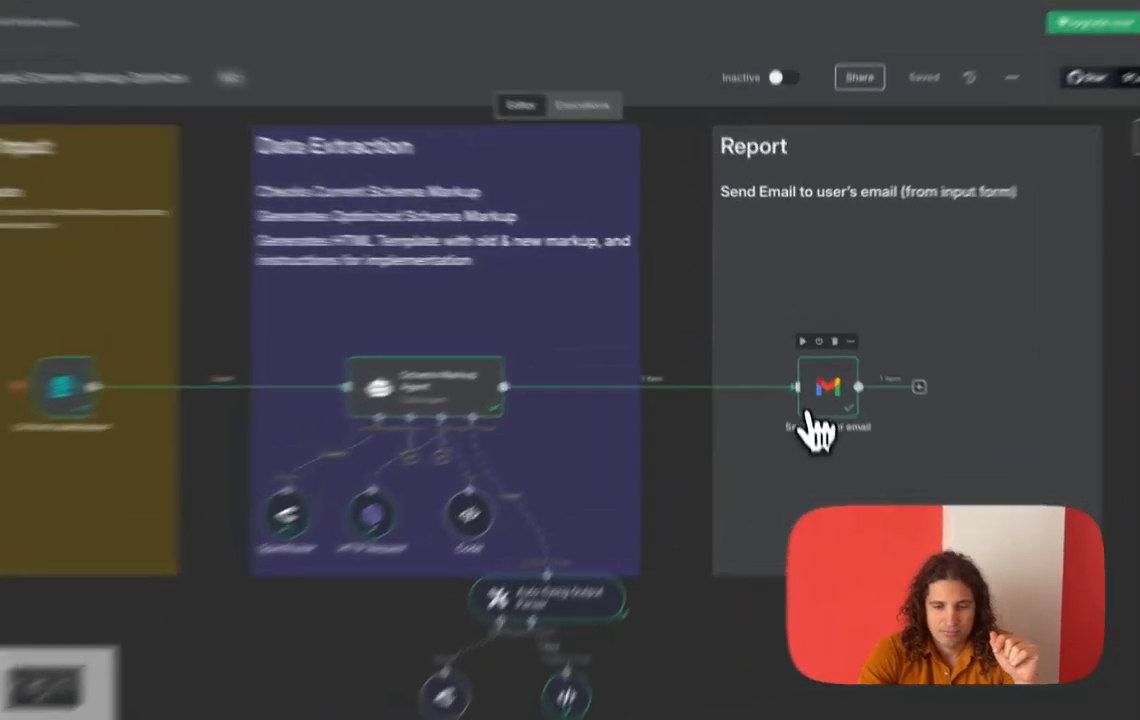
{"action": "right_click", "coordinate": [808, 415]}
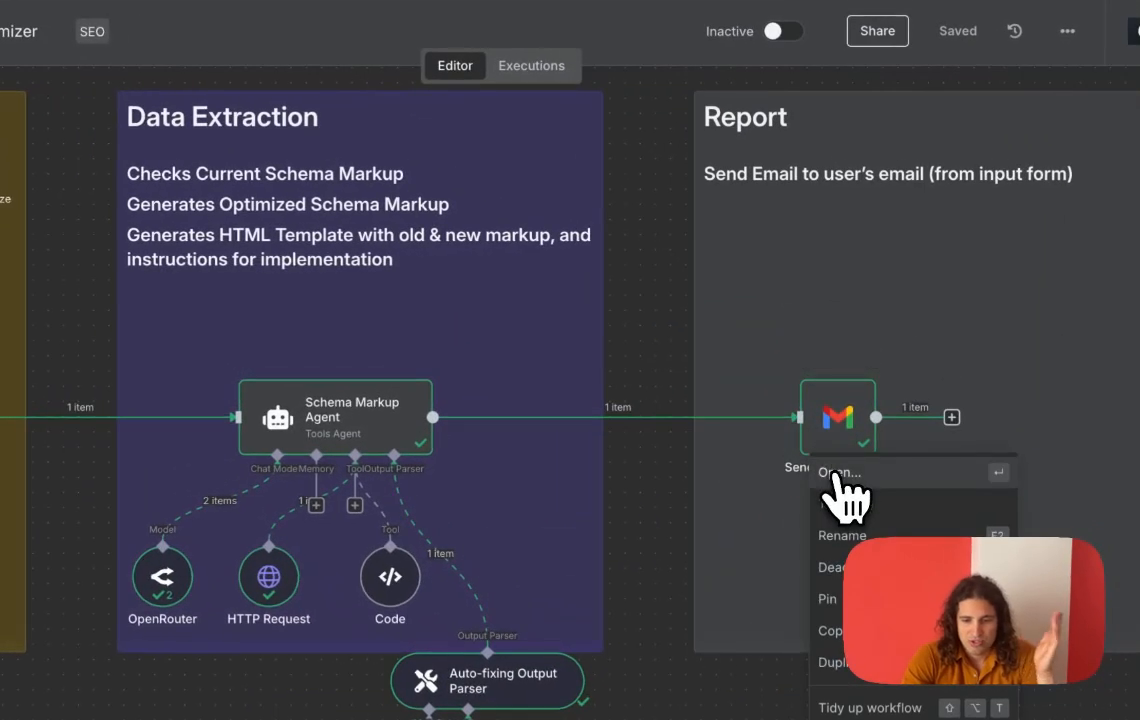
{"action": "left_click", "coordinate": [824, 432]}
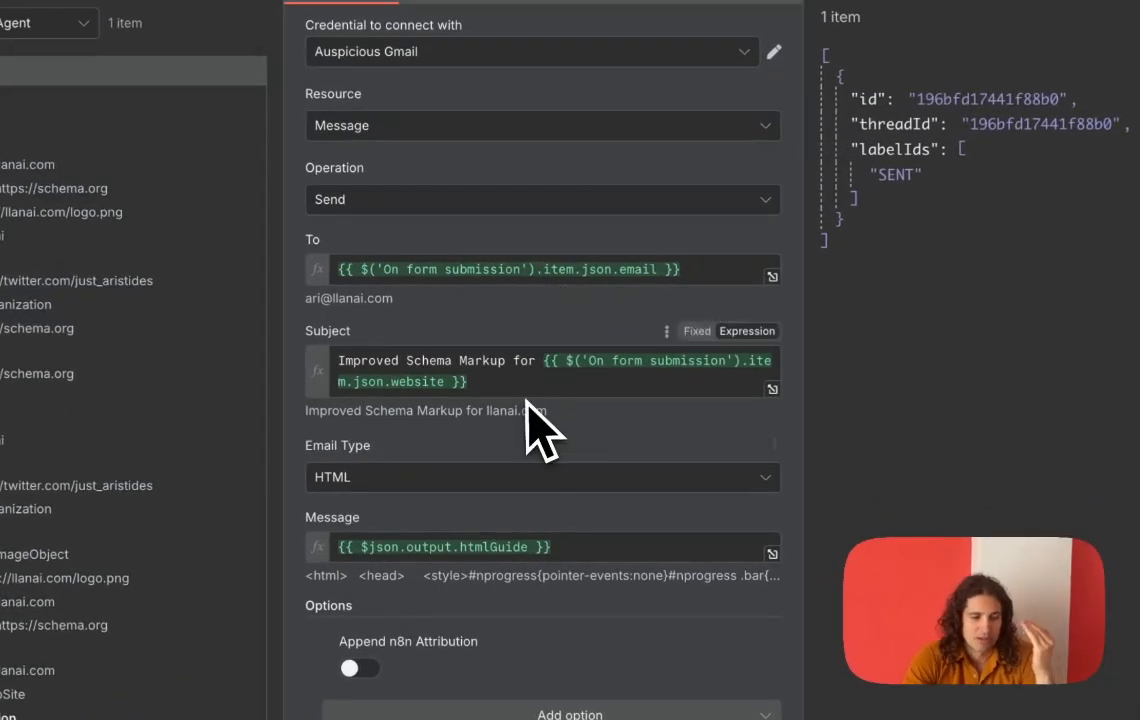
{"action": "left_click", "coordinate": [522, 386]}
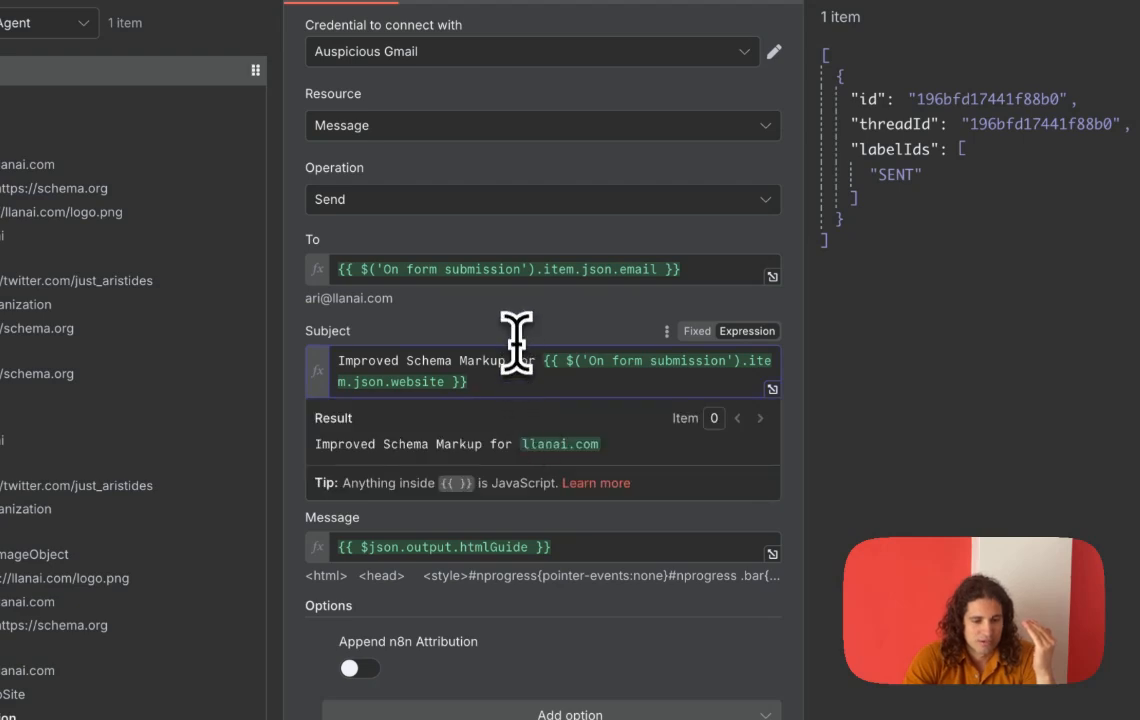
{"action": "left_click", "coordinate": [517, 335]}
{"action": "left_click", "coordinate": [557, 545]}
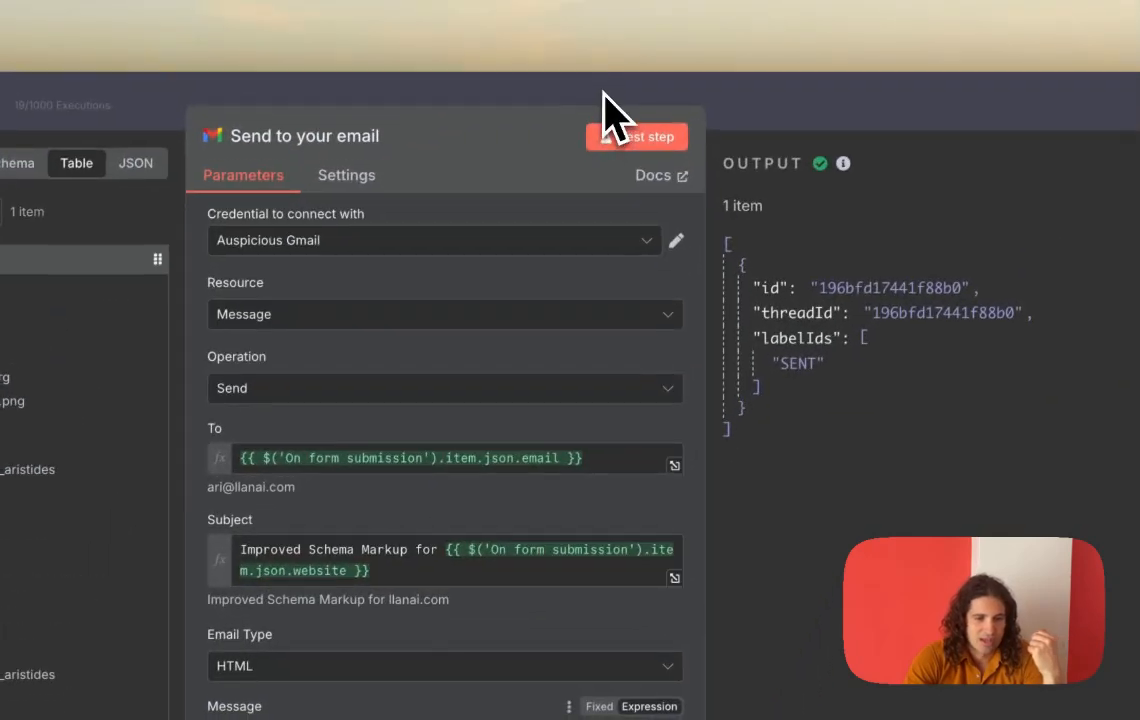
{"action": "left_click", "coordinate": [603, 94]}
Test the workflow by submitting its form with website llanai.com/blog and the recipient's email, and watch the execution on the canvas.
{"action": "left_click", "coordinate": [640, 603]}
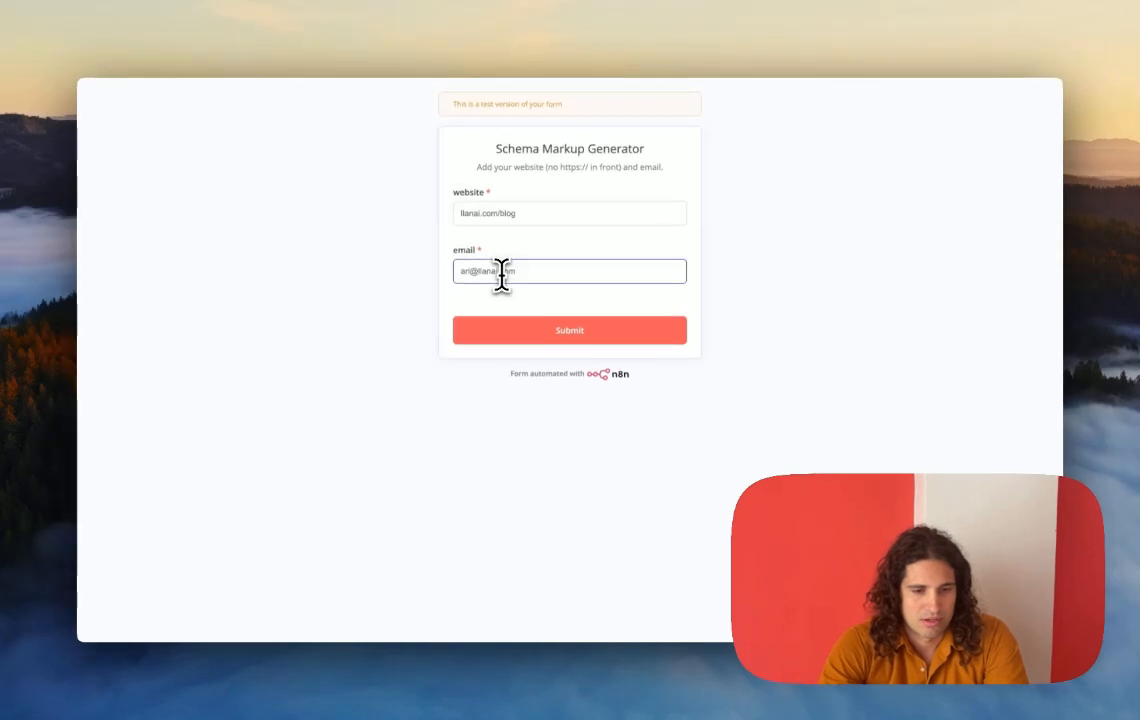
{"action": "left_click", "coordinate": [509, 204]}
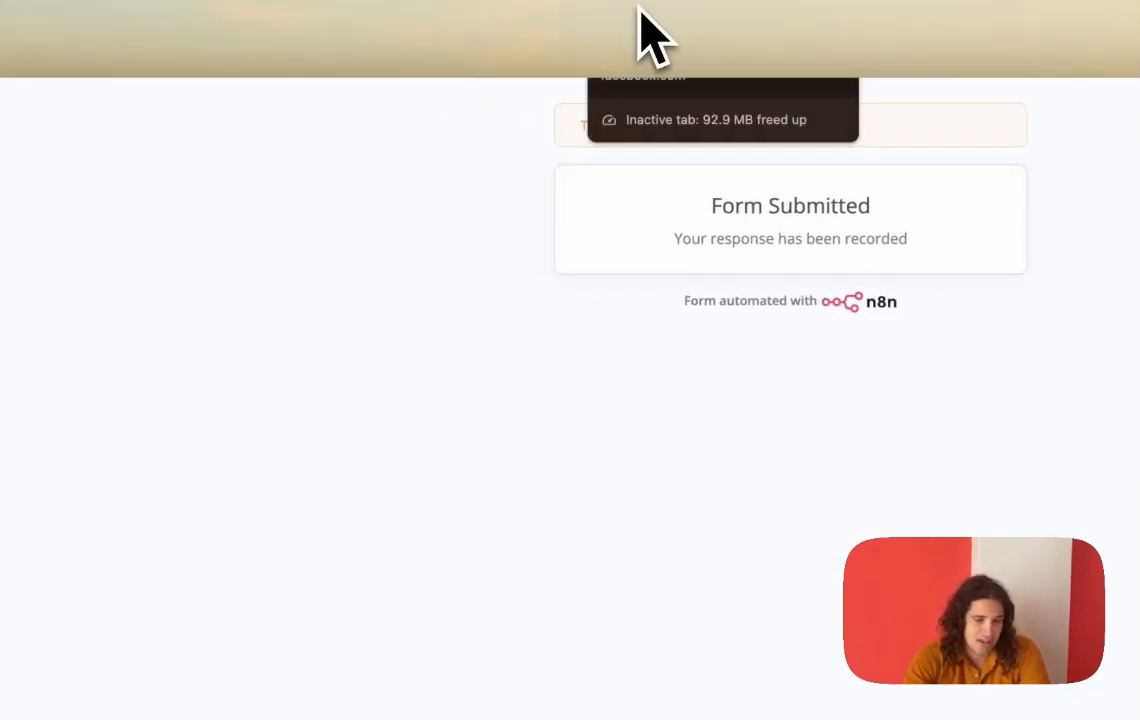
{"action": "left_click", "coordinate": [500, 50]}
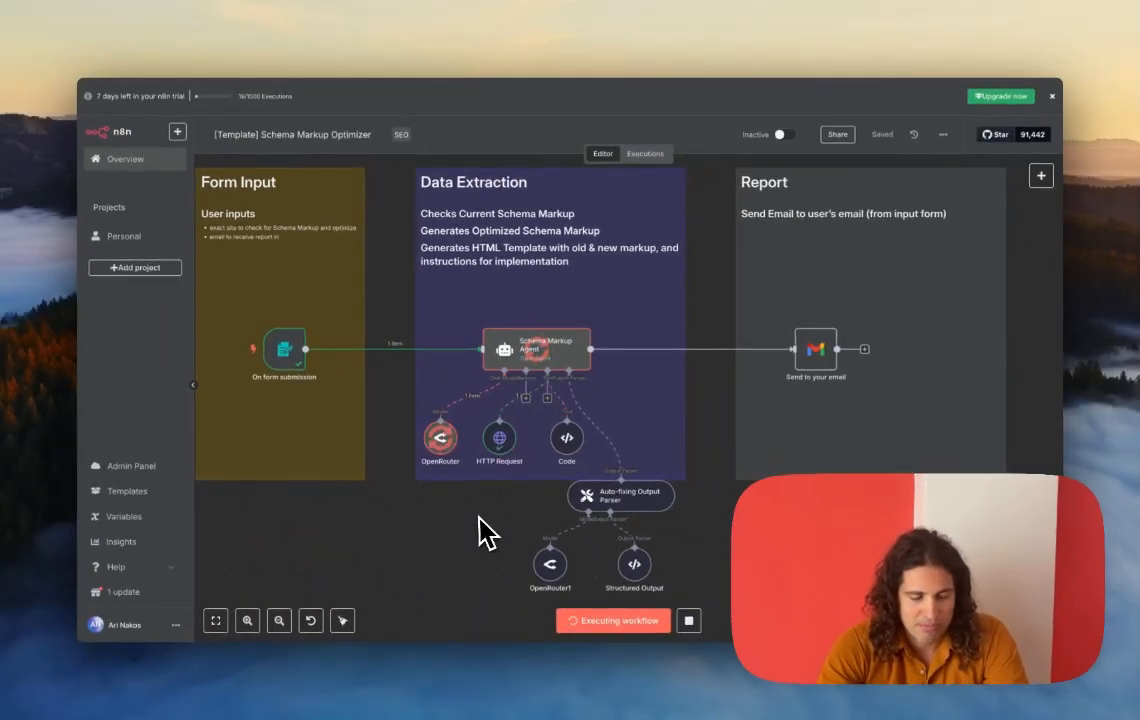
{"action": "scroll", "coordinate": [480, 535], "scroll_direction": "down", "scroll_amount": 2}
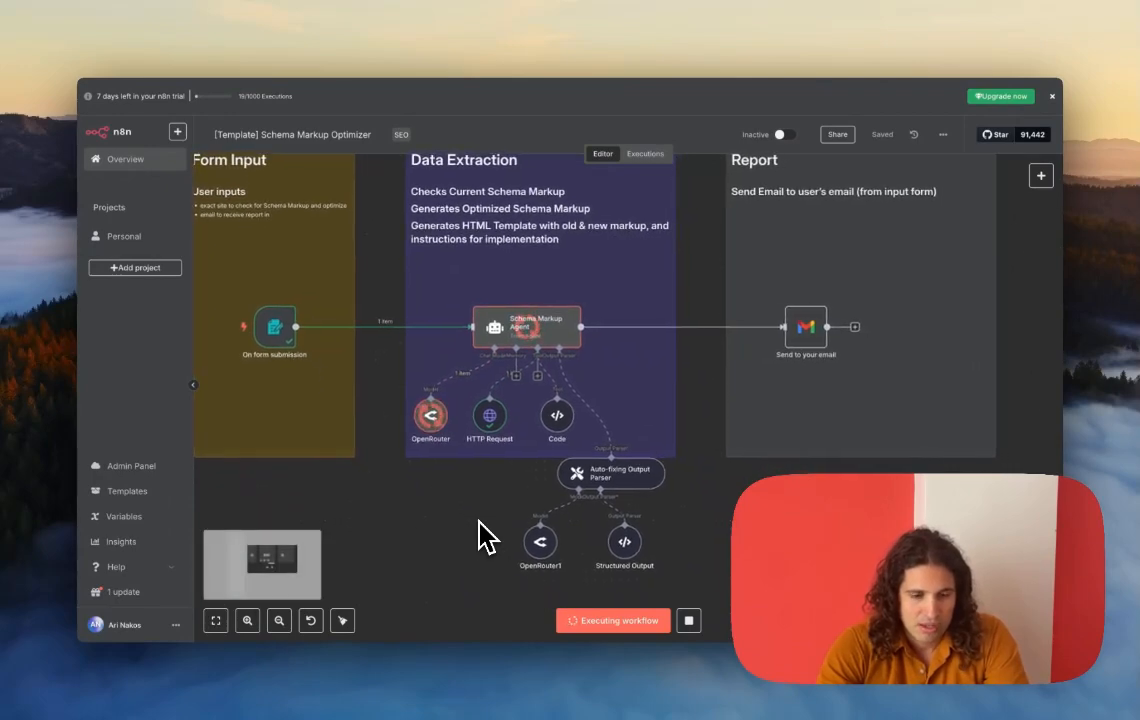
{"action": "scroll", "coordinate": [480, 537], "scroll_direction": "right", "scroll_amount": 1}
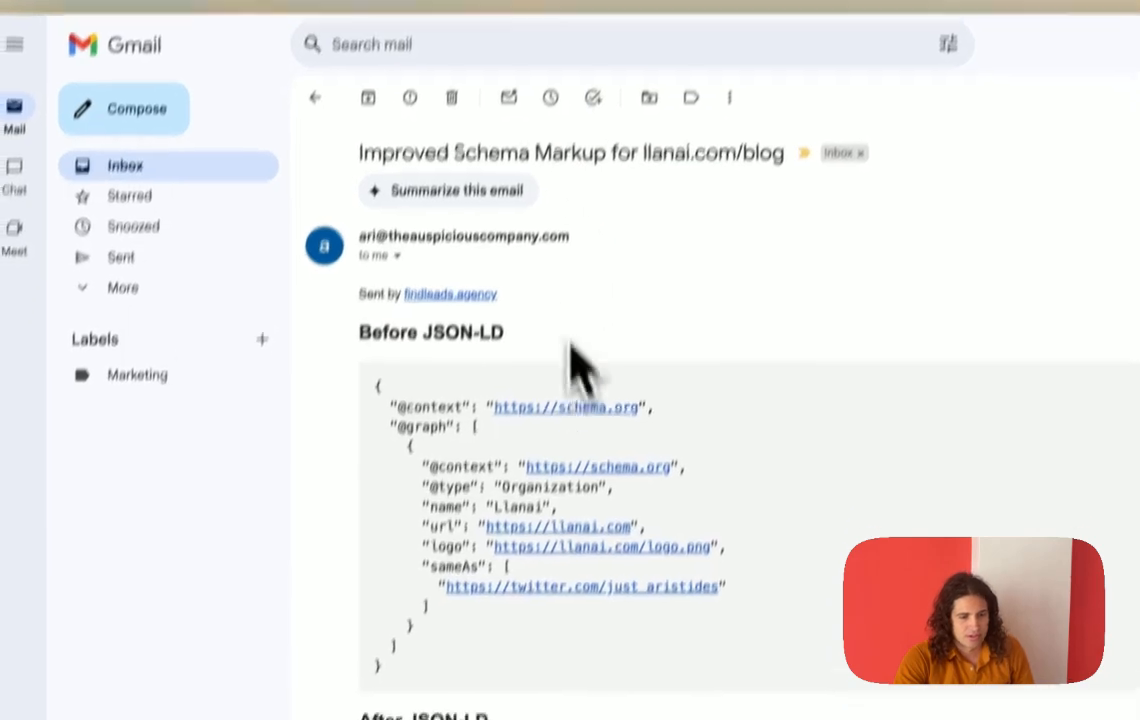
In Gmail, compare the before and after JSON-LD in the llanai.com/blog report and highlight the new markup's logo object.
{"action": "scroll", "coordinate": [561, 490], "scroll_direction": "down", "scroll_amount": 1}
{"action": "scroll", "coordinate": [590, 400], "scroll_direction": "down", "scroll_amount": 2}
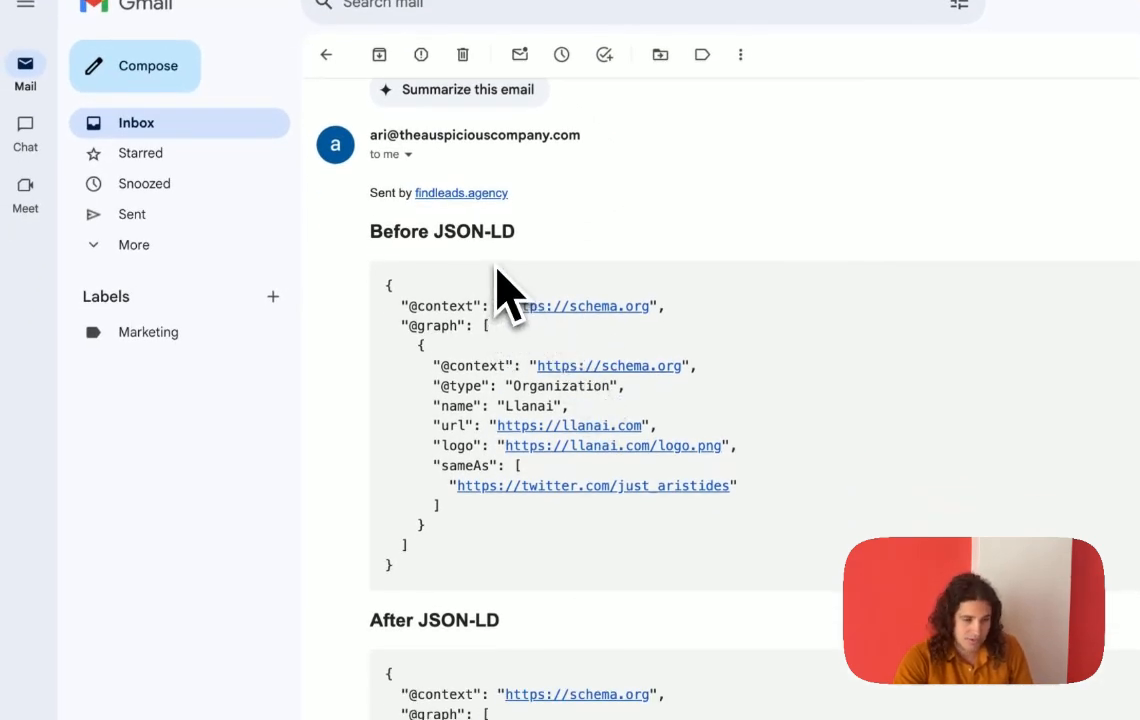
{"action": "scroll", "coordinate": [532, 390], "scroll_direction": "down", "scroll_amount": 2}
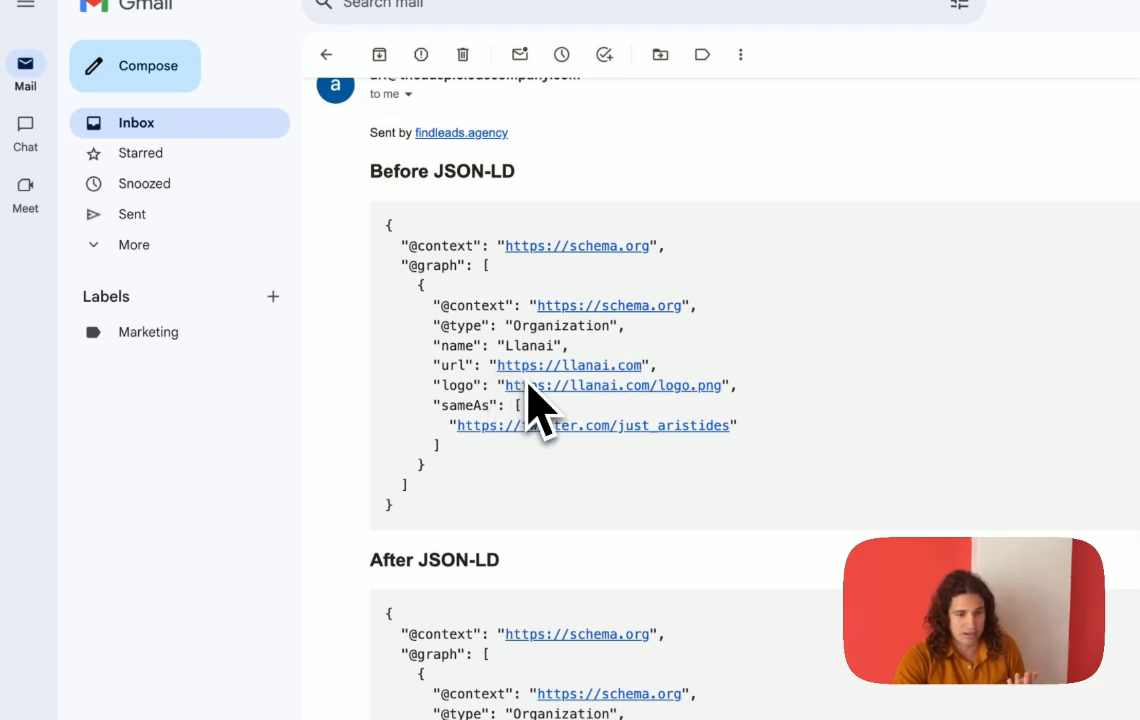
{"action": "scroll", "coordinate": [565, 445], "scroll_direction": "down", "scroll_amount": 1}
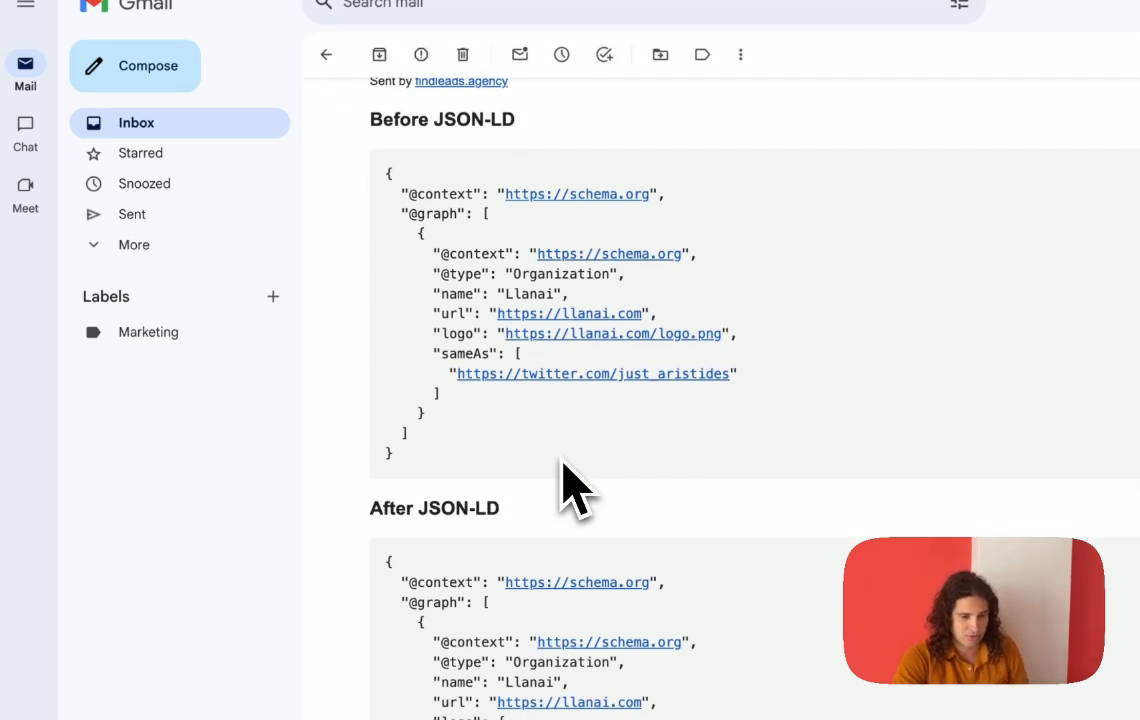
{"action": "scroll", "coordinate": [563, 465], "scroll_direction": "down", "scroll_amount": 6}
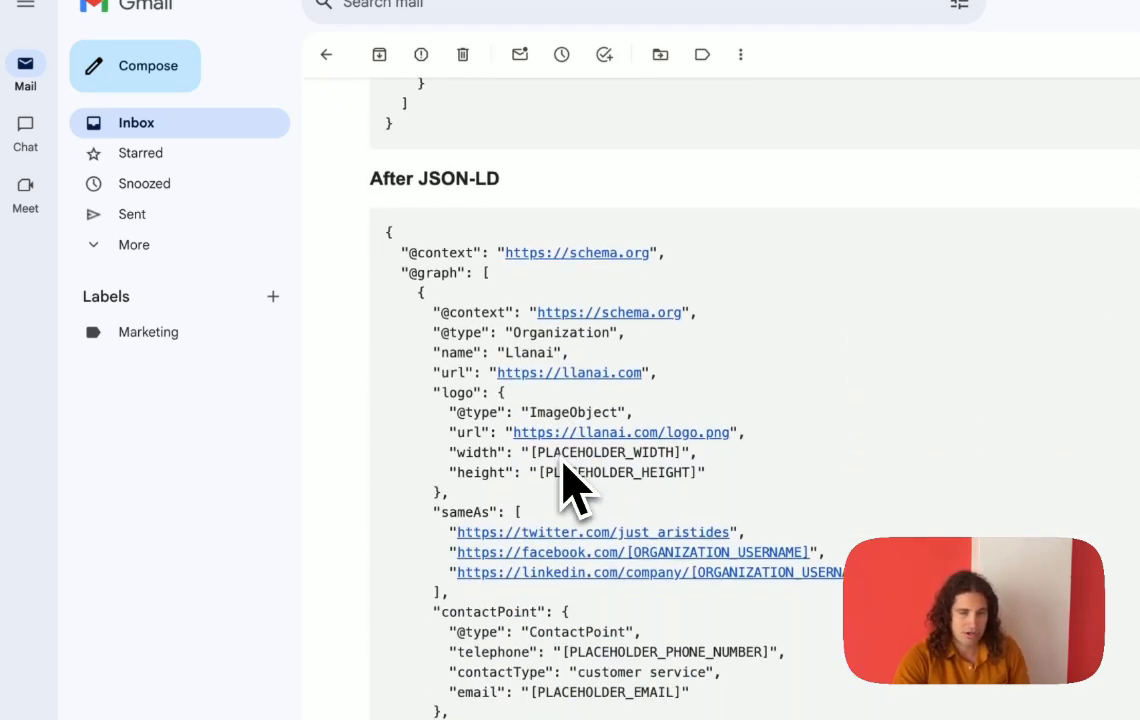
{"action": "scroll", "coordinate": [562, 468], "scroll_direction": "down", "scroll_amount": 1}
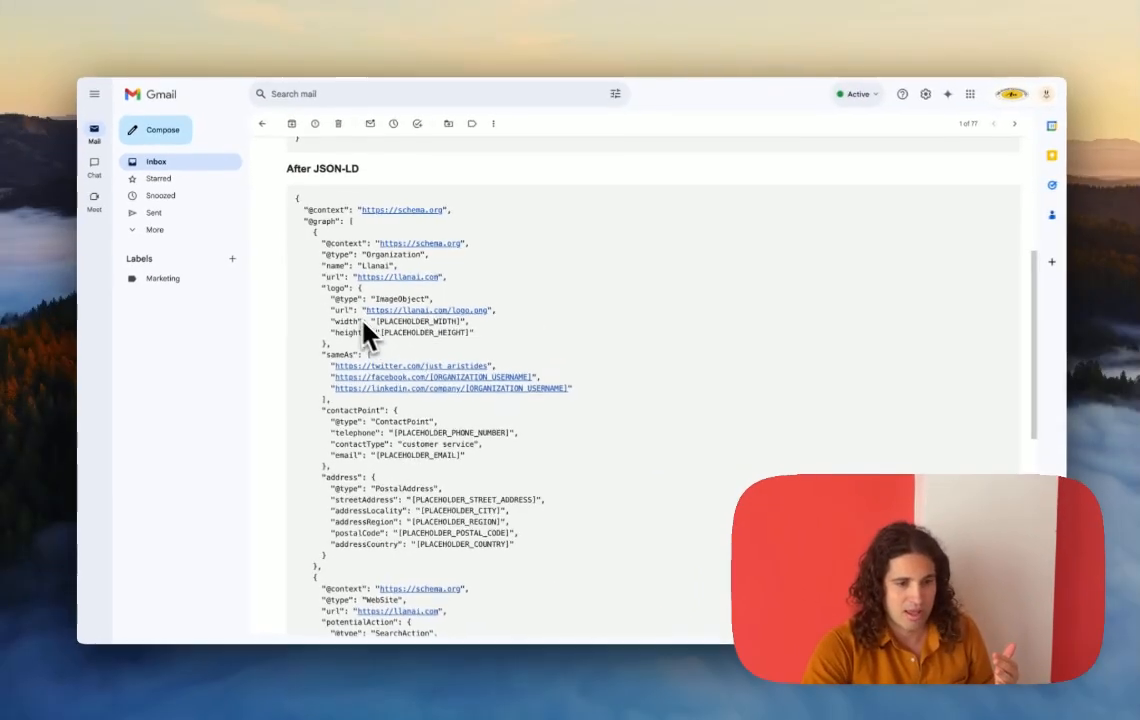
{"action": "left_click_drag", "start_coordinate": [378, 317], "coordinate": [441, 411]}
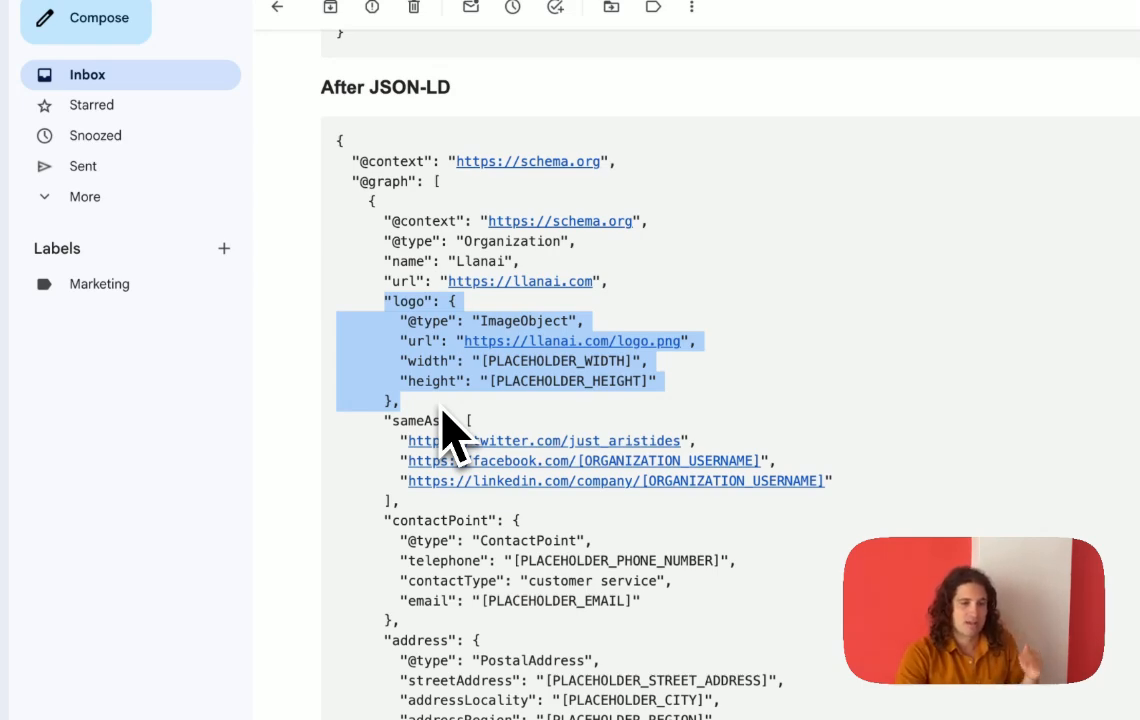
Review the rest of the After JSON-LD markup, from the sameAs links and contact point through the WebSite and WebPage entities.
{"action": "scroll", "coordinate": [445, 425], "scroll_direction": "down", "scroll_amount": 1}
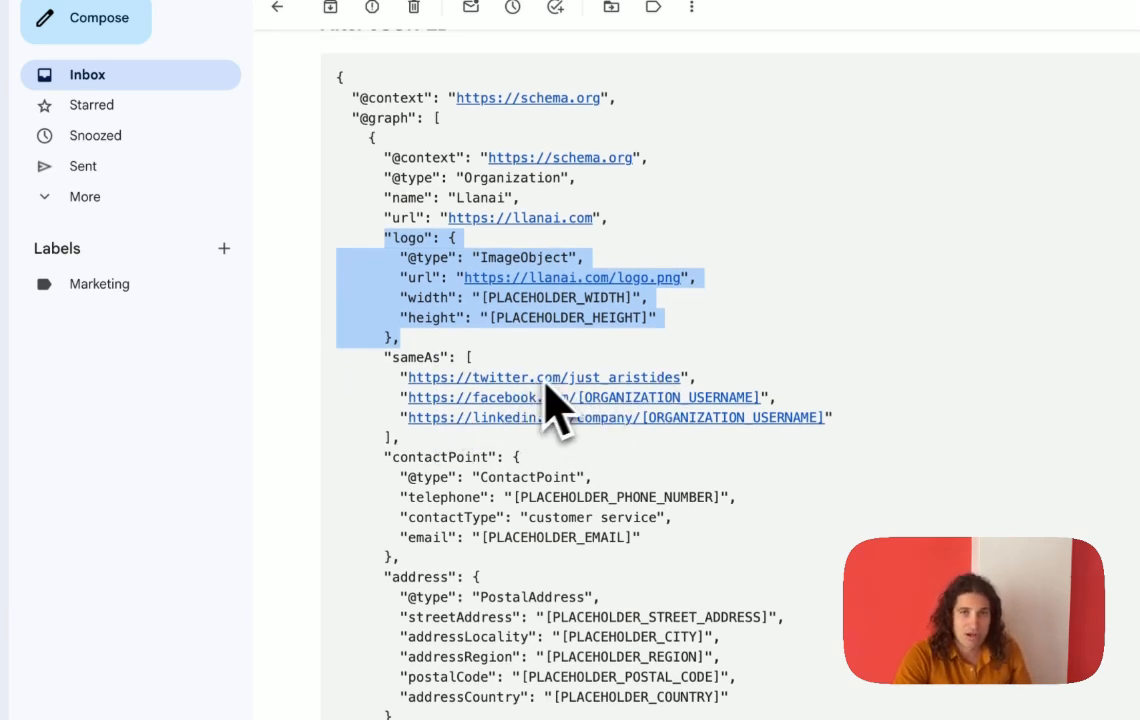
{"action": "scroll", "coordinate": [548, 420], "scroll_direction": "down", "scroll_amount": 1}
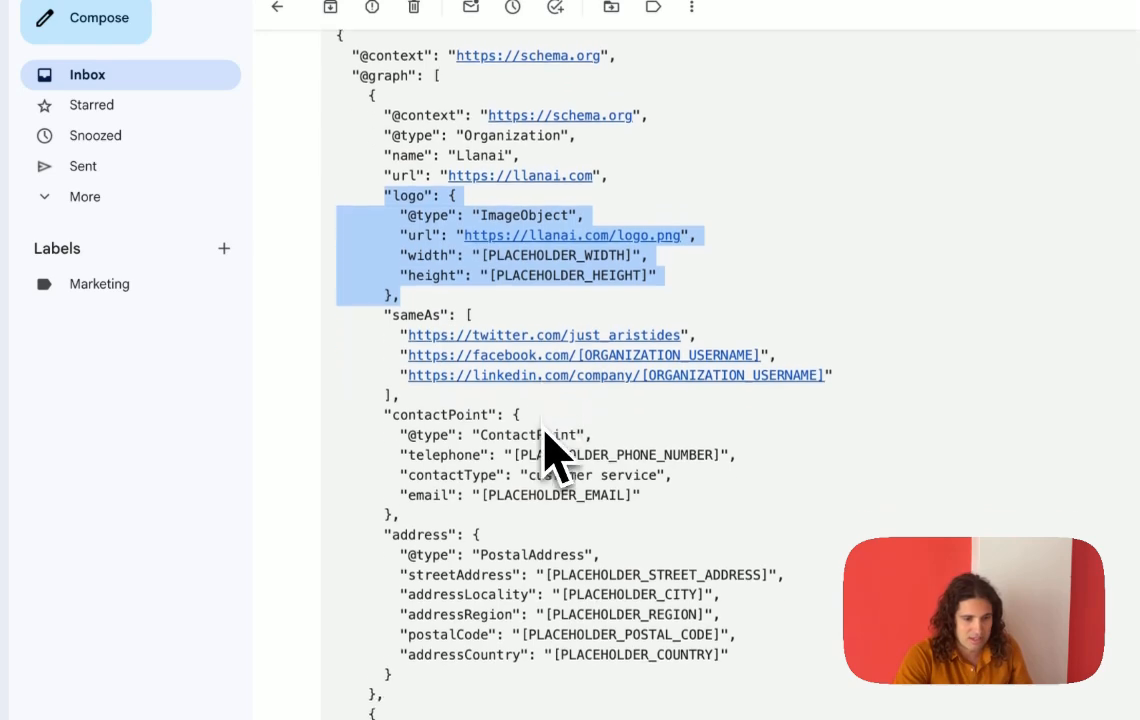
{"action": "scroll", "coordinate": [548, 455], "scroll_direction": "down", "scroll_amount": 4}
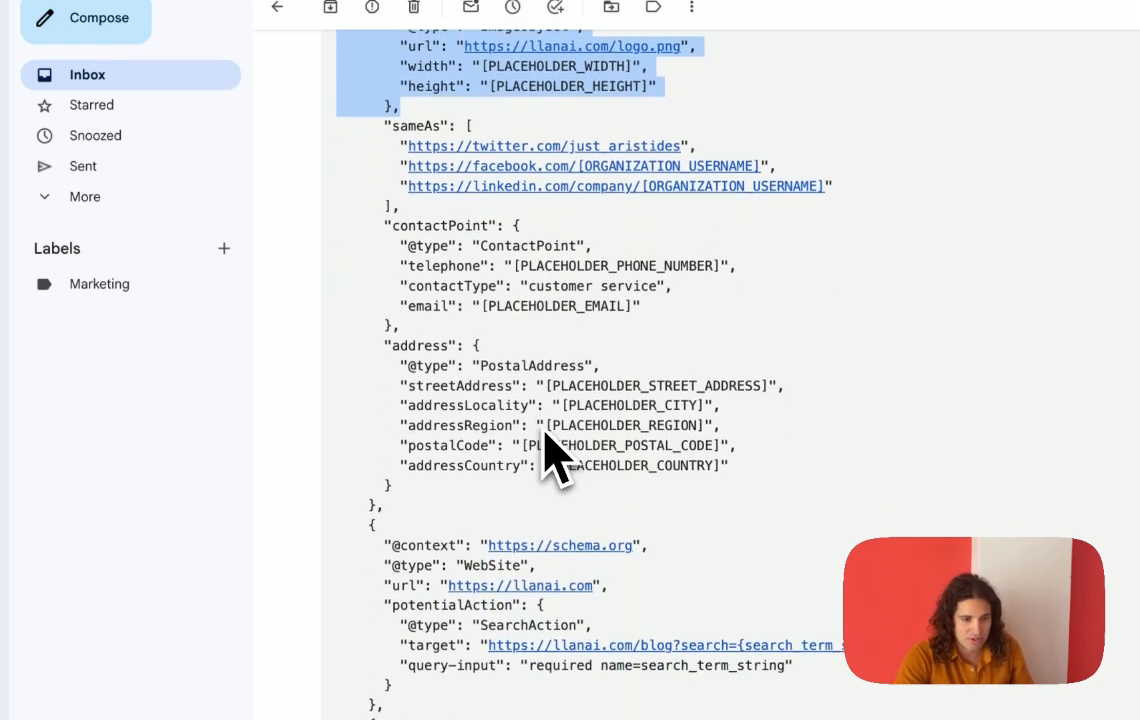
{"action": "scroll", "coordinate": [548, 455], "scroll_direction": "down", "scroll_amount": 1}
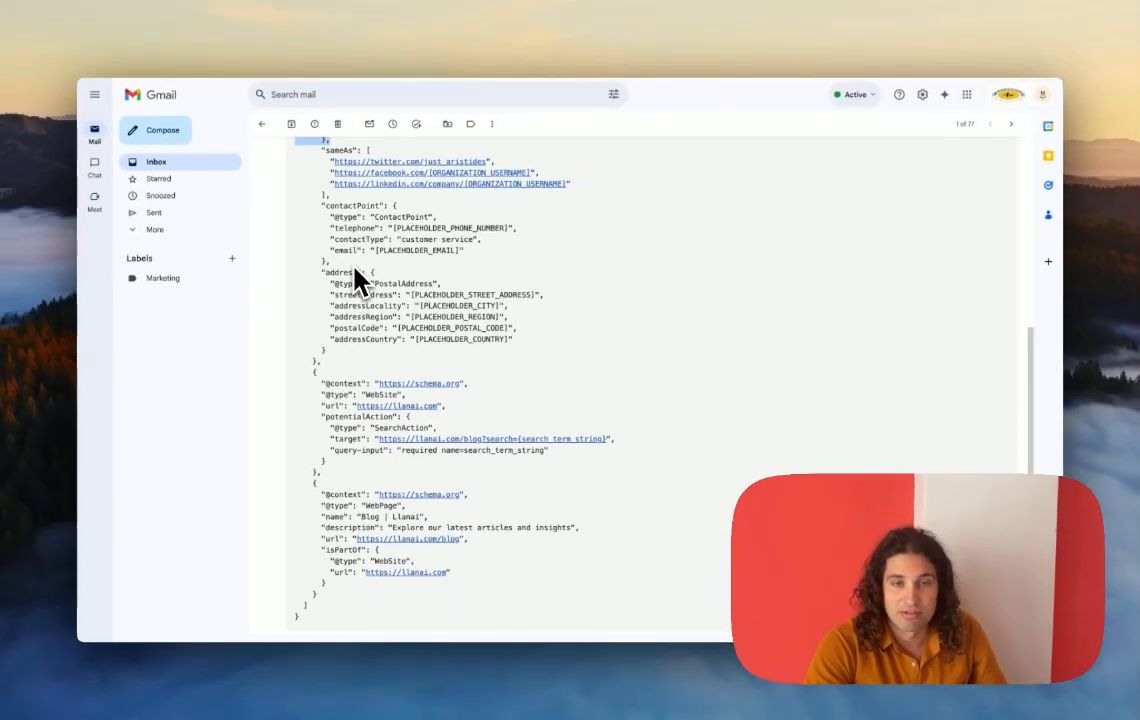
{"action": "scroll", "coordinate": [368, 238], "scroll_direction": "down", "scroll_amount": 3}
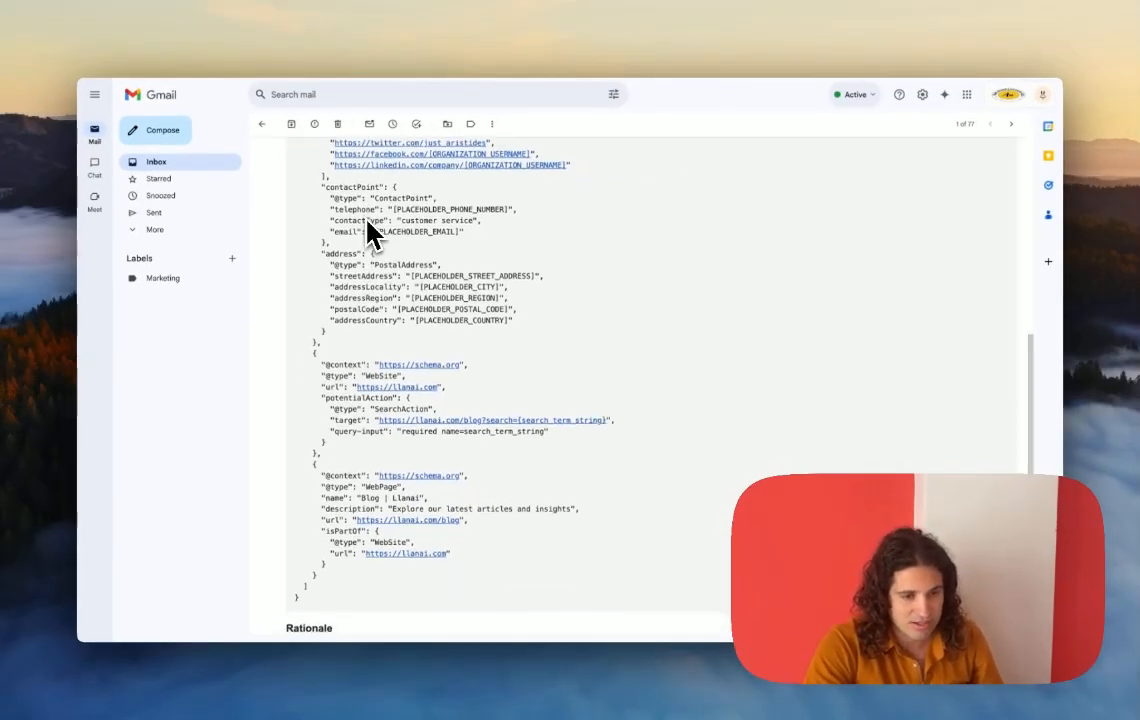
{"action": "scroll", "coordinate": [368, 425], "scroll_direction": "down", "scroll_amount": 2}
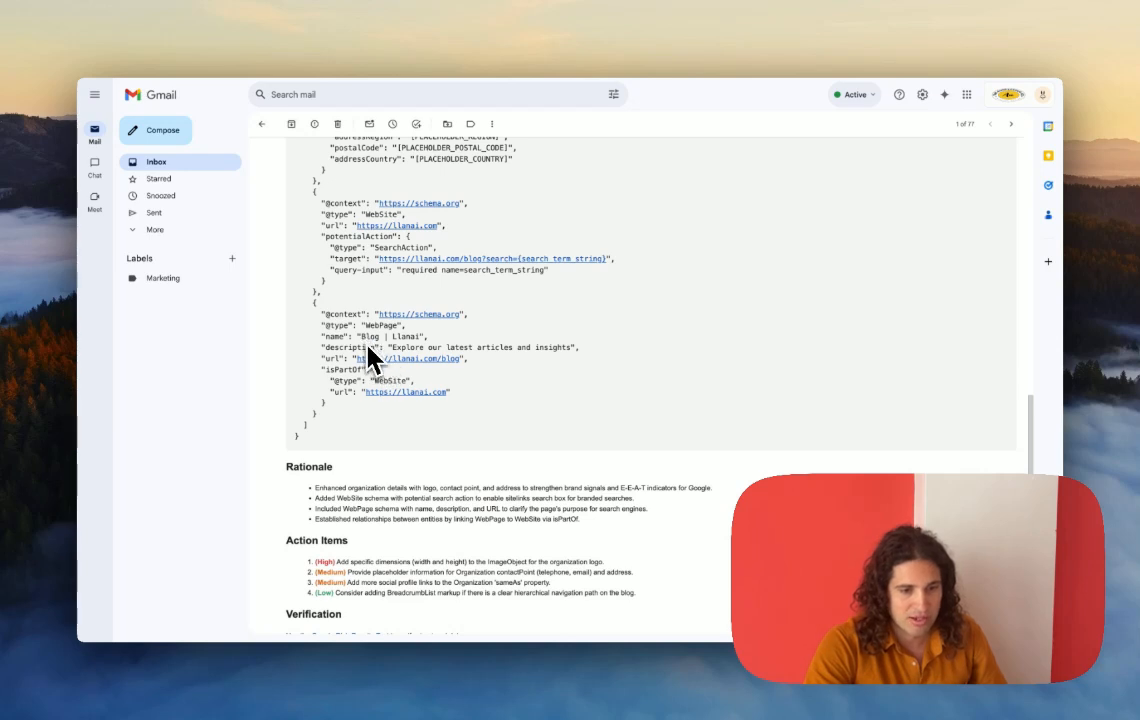
Highlight all the bullet points in the report's Rationale section while reading them.
{"action": "scroll", "coordinate": [368, 345], "scroll_direction": "down", "scroll_amount": 3}
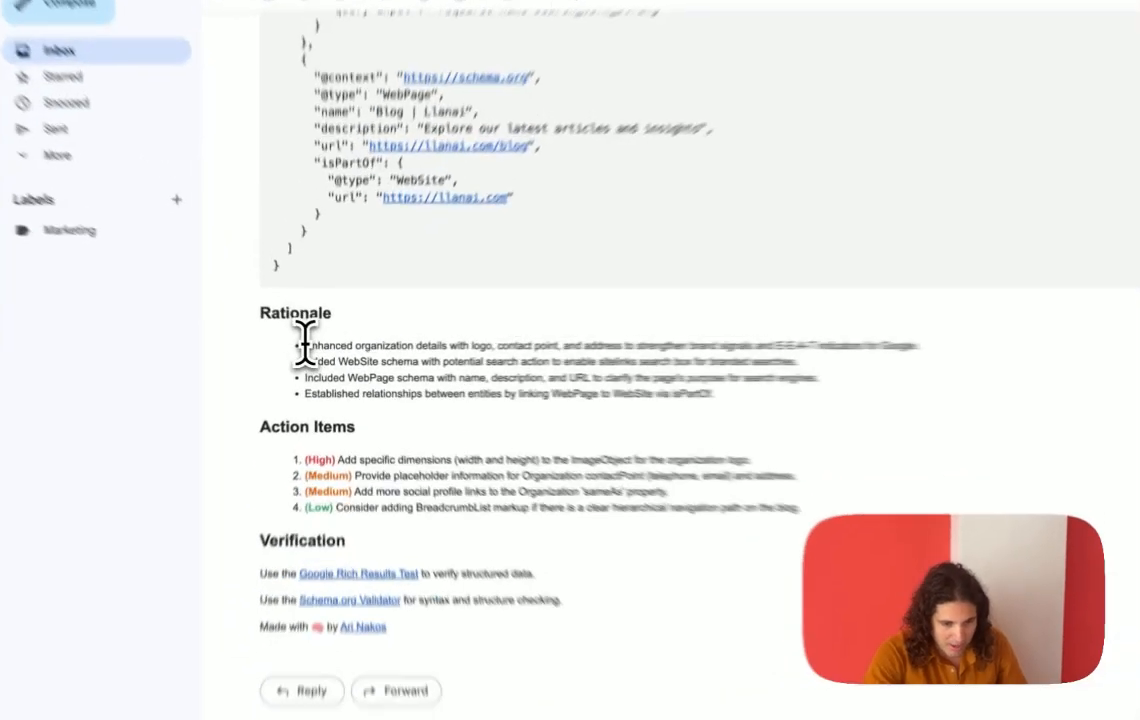
{"action": "left_click_drag", "start_coordinate": [316, 352], "coordinate": [562, 373]}
{"action": "left_click_drag", "start_coordinate": [745, 385], "coordinate": [823, 406]}
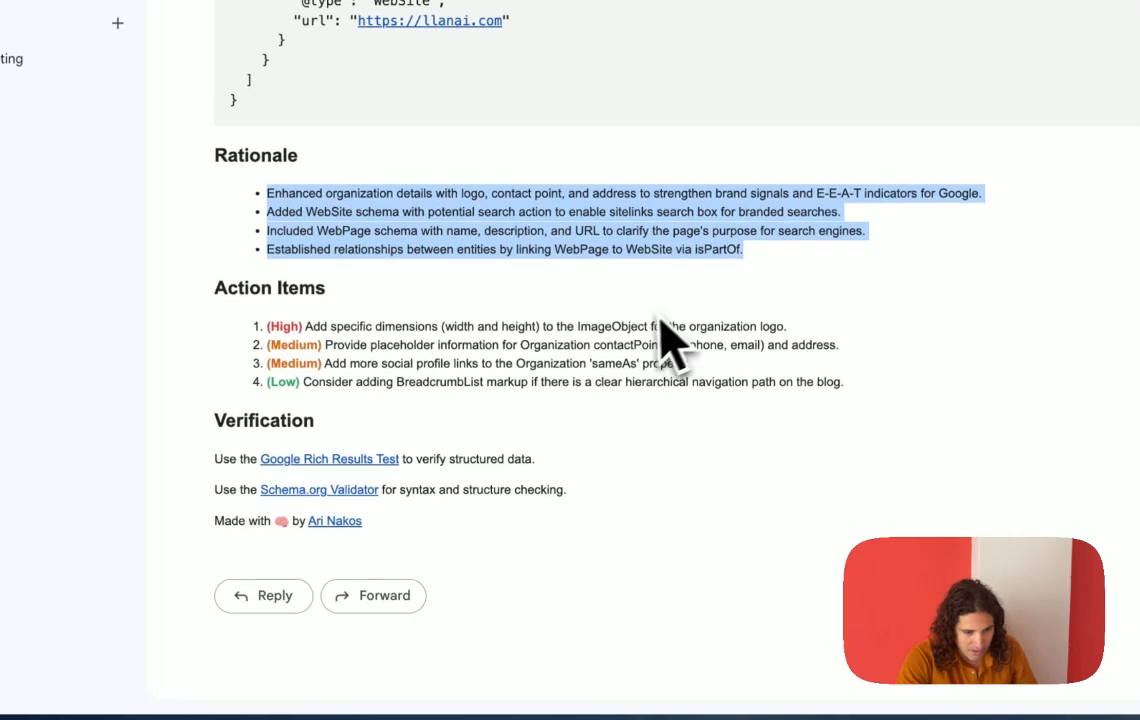
Review the Action Items, highlighting the high-priority logo dimensions item into the placeholder item, and return to the report's Before JSON-LD section.
{"action": "scroll", "coordinate": [695, 470], "scroll_direction": "up", "scroll_amount": 1}
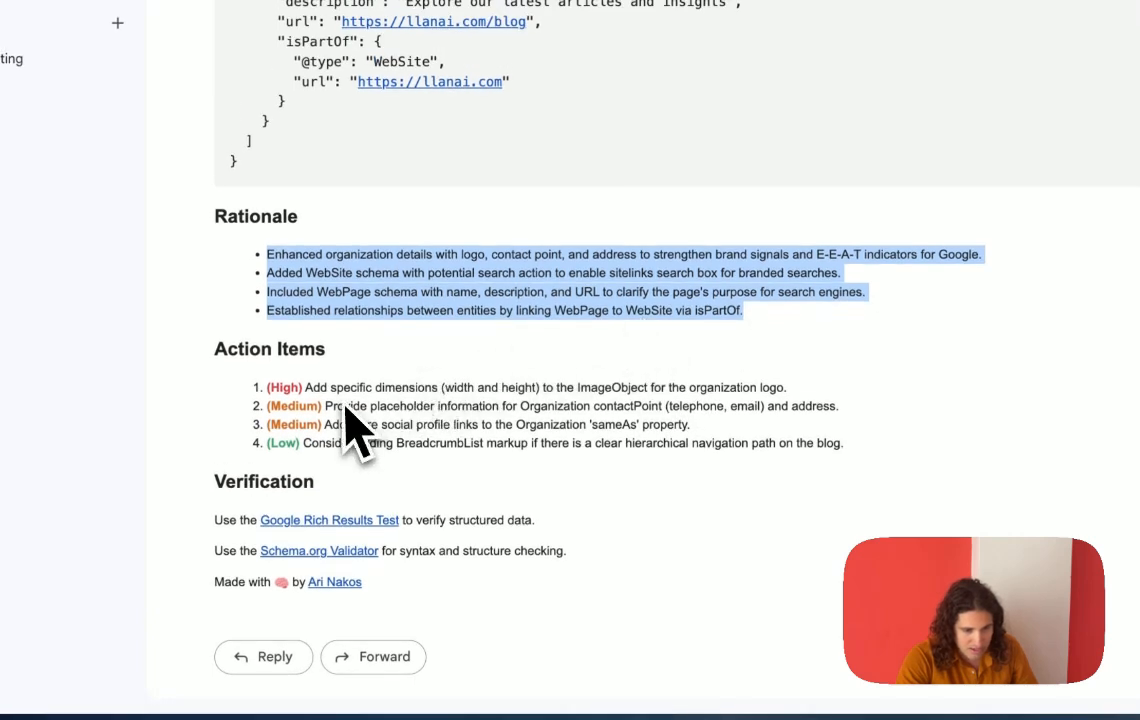
{"action": "left_click_drag", "start_coordinate": [305, 387], "coordinate": [788, 388]}
{"action": "left_click_drag", "start_coordinate": [420, 406], "coordinate": [423, 409]}
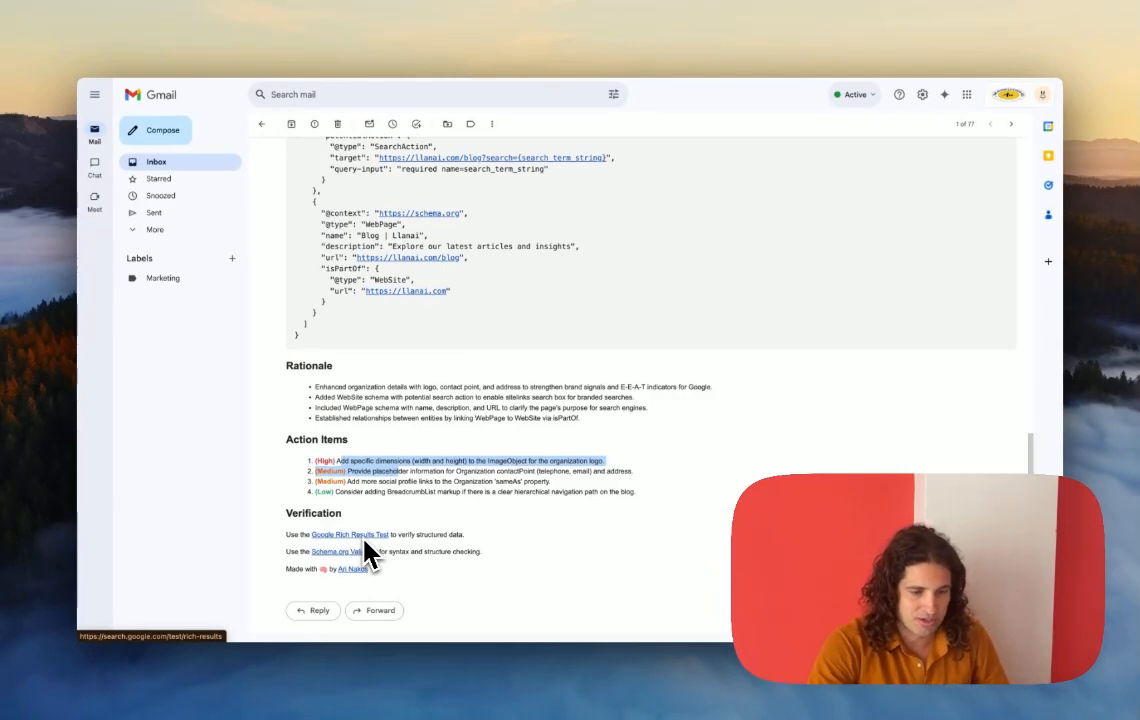
{"action": "scroll", "coordinate": [367, 553], "scroll_direction": "up", "scroll_amount": 5}
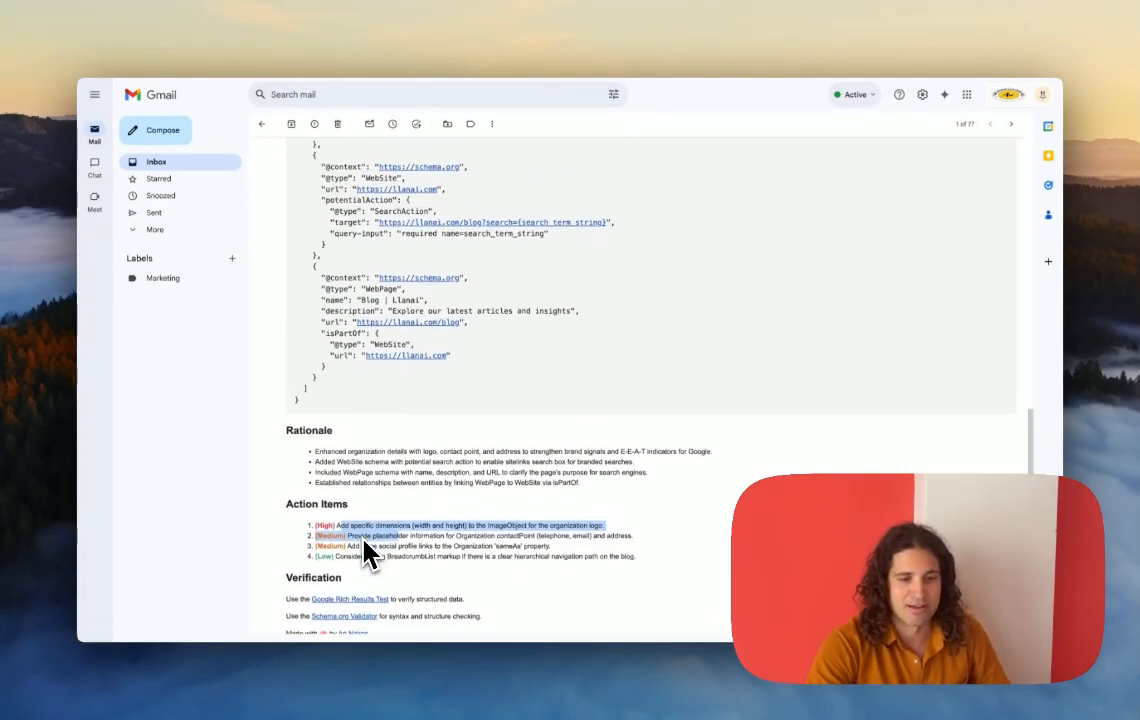
{"action": "scroll", "coordinate": [367, 553], "scroll_direction": "up", "scroll_amount": 4}
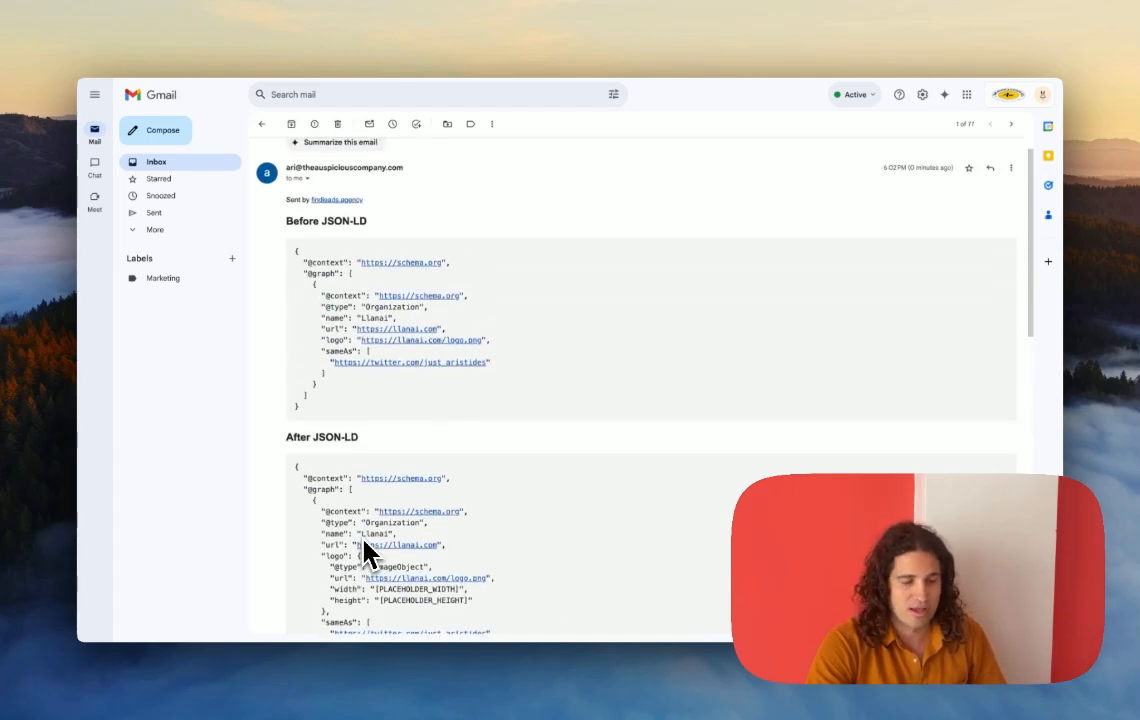